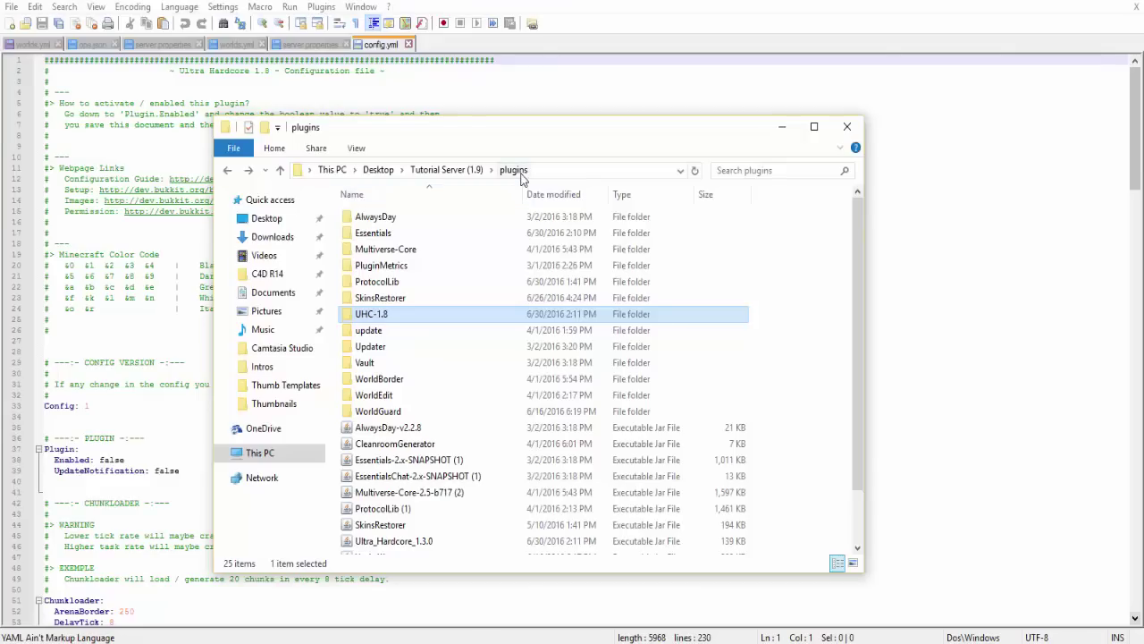
# Open config.yml from the UHC-1.8 plugin folder in Notepad++.
pyautogui.doubleClick(393, 318)
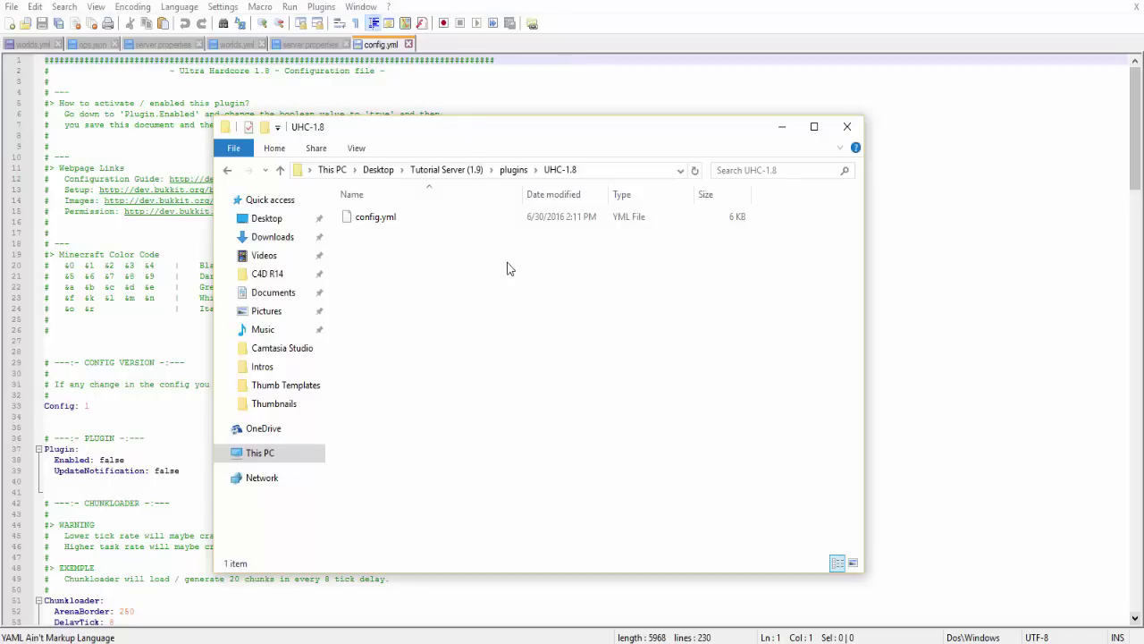
pyautogui.moveTo(668, 359); pyautogui.dragTo(484, 314)
pyautogui.rightClick(399, 220)
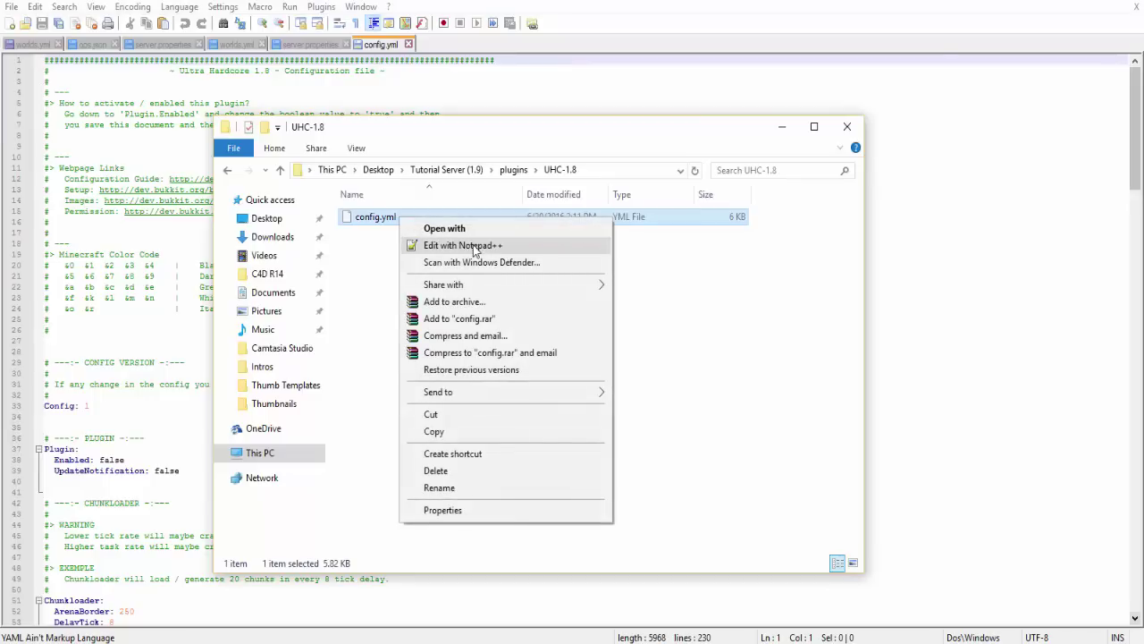
pyautogui.click(542, 247)
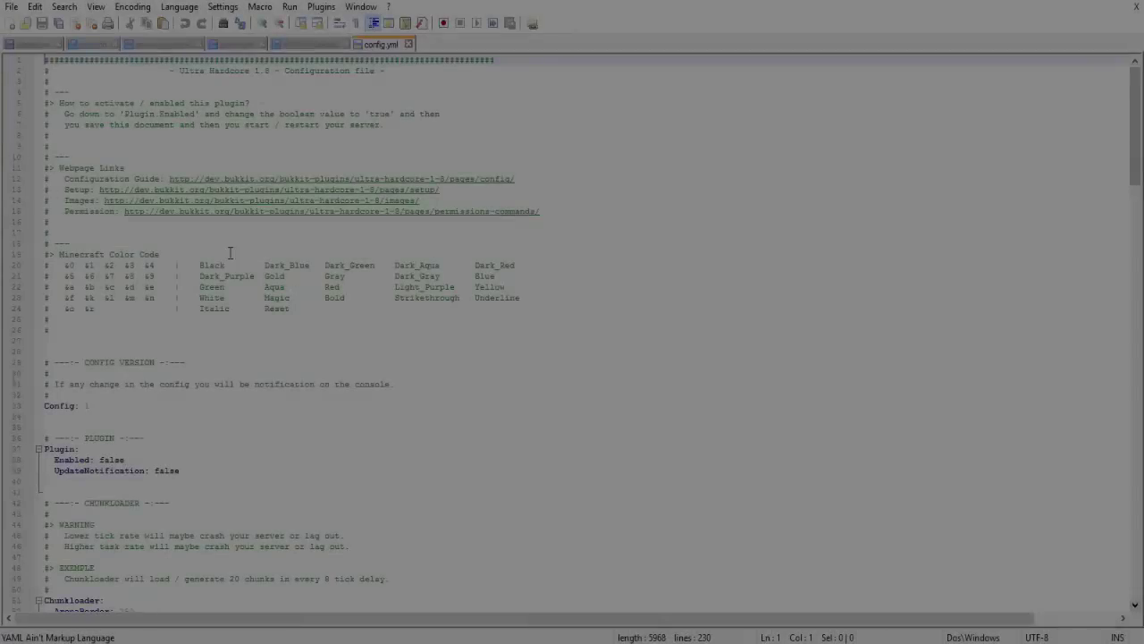
# Review the Chunkloader settings in config.yml, from ArenaBorder through LoadNether.
pyautogui.scroll(-2, 269, 309)
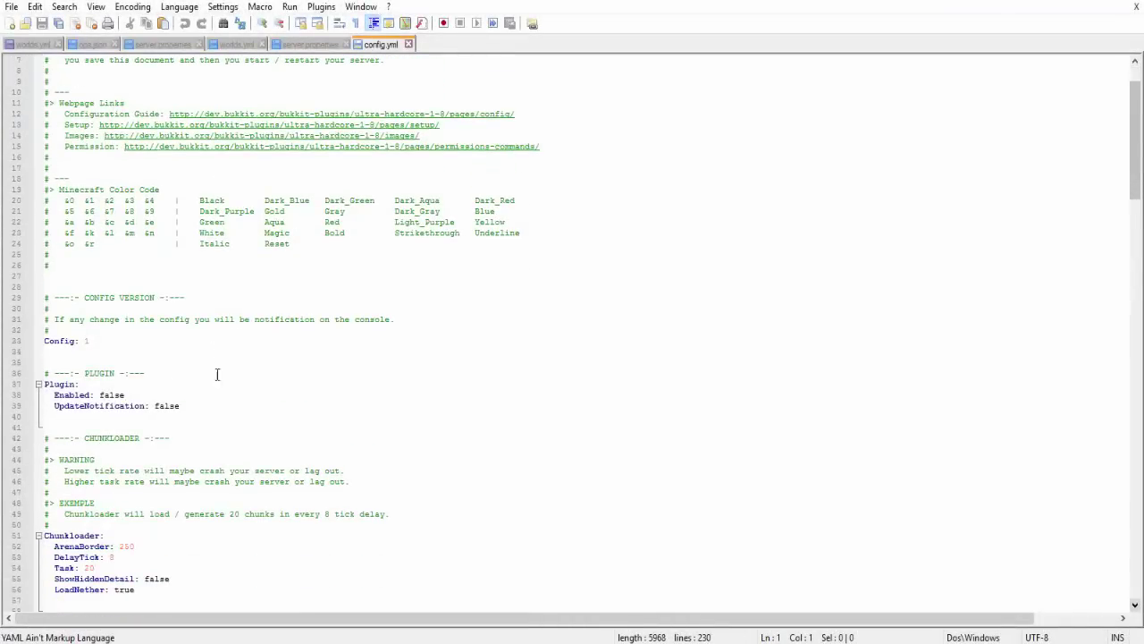
pyautogui.scroll(-4, 217, 374)
pyautogui.scroll(-3, 219, 345)
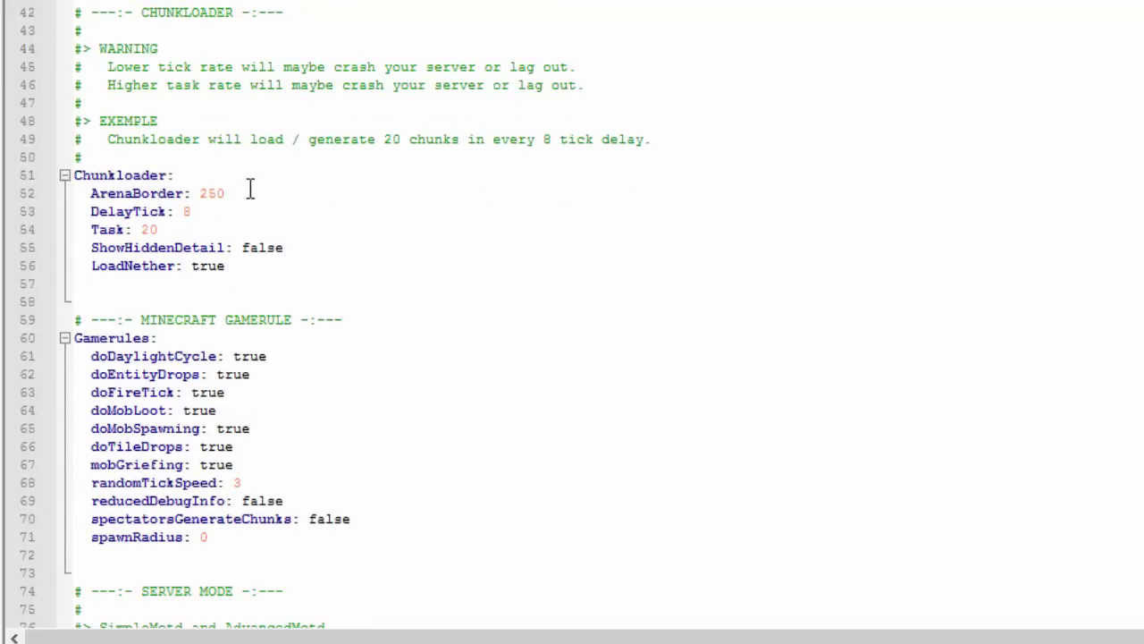
pyautogui.click(250, 190)
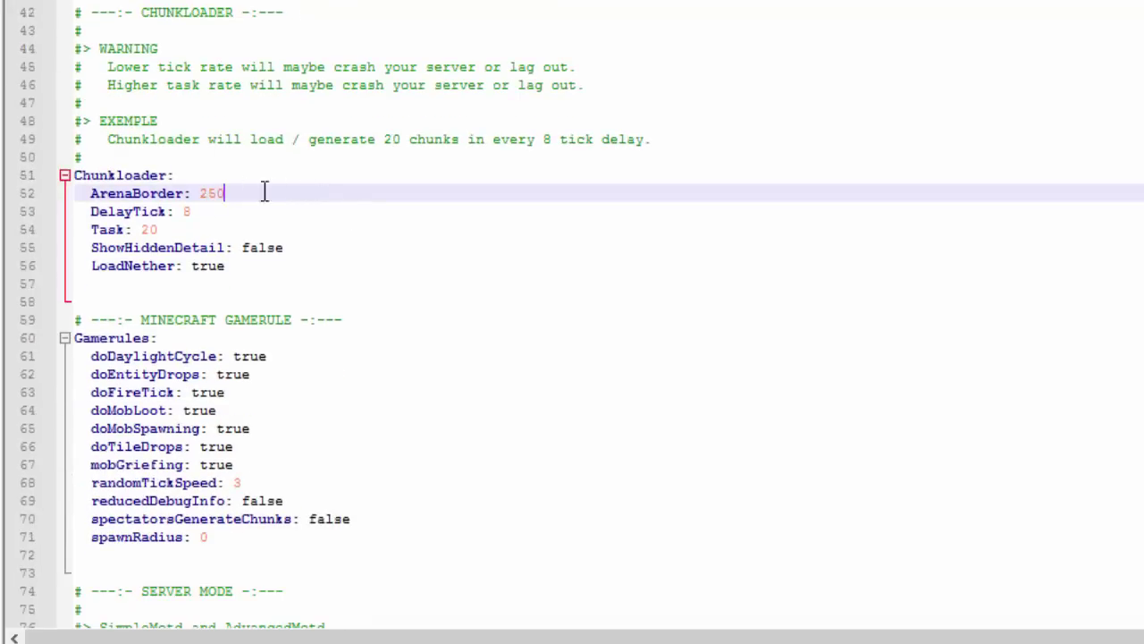
pyautogui.moveTo(265, 192); pyautogui.dragTo(238, 189)
pyautogui.scroll(-3, 305, 184)
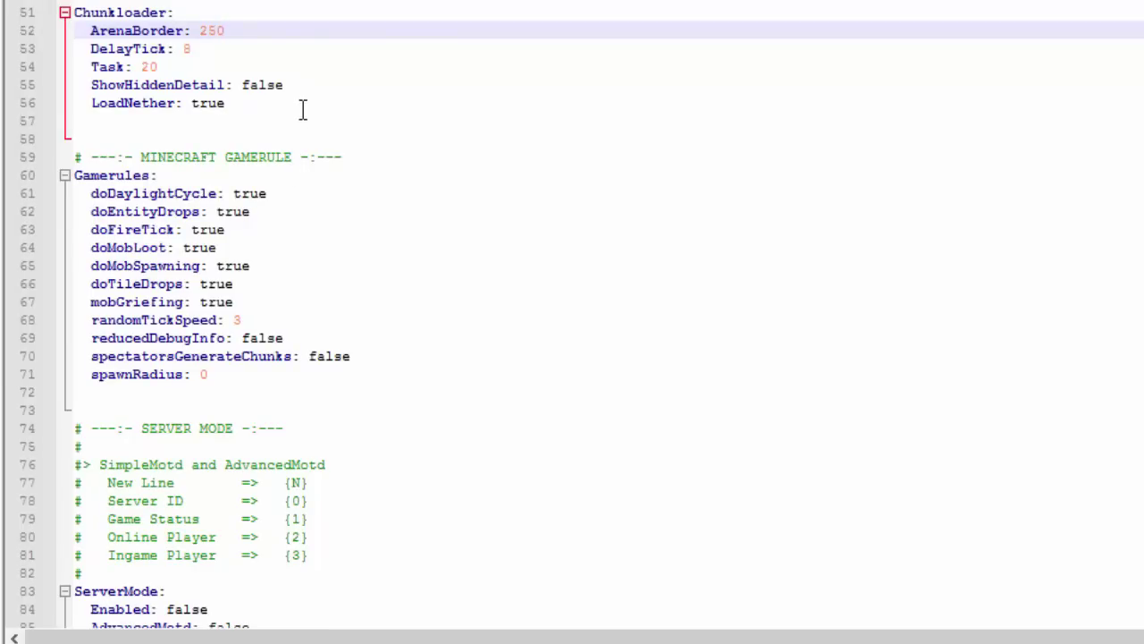
pyautogui.scroll(-3, 302, 109)
pyautogui.click(247, 49)
pyautogui.moveTo(248, 49); pyautogui.dragTo(54, 46)
# Review the Minecraft gamerule settings, including doDaylightCycle, doEntityDrops and doMobLoot.
pyautogui.scroll(-3, 282, 109)
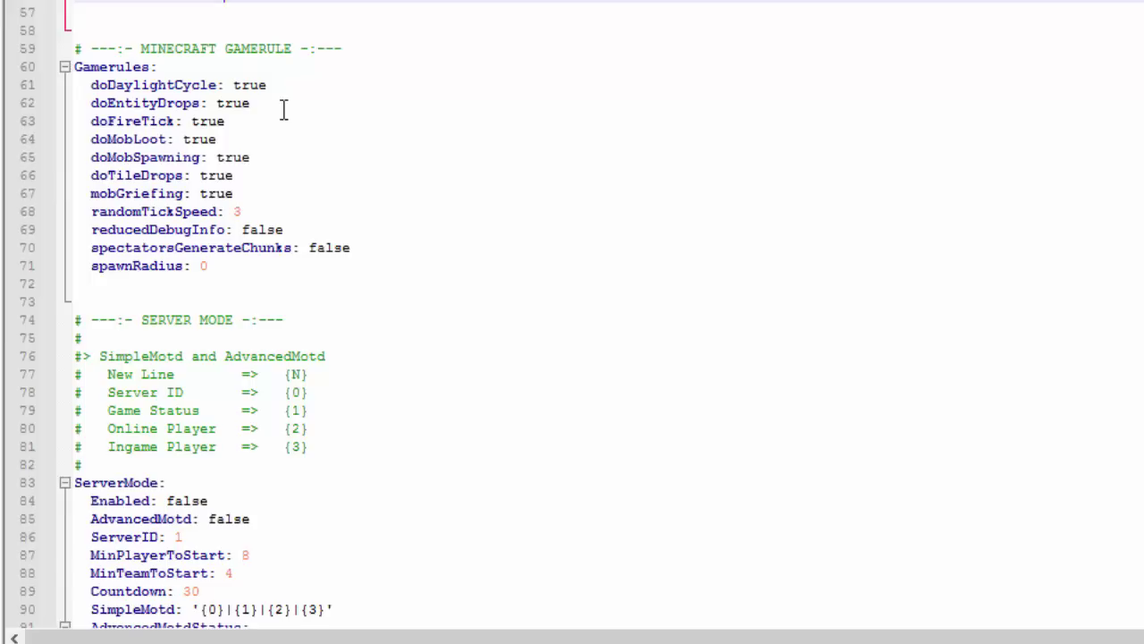
pyautogui.moveTo(462, 82); pyautogui.dragTo(234, 87)
pyautogui.click(279, 102)
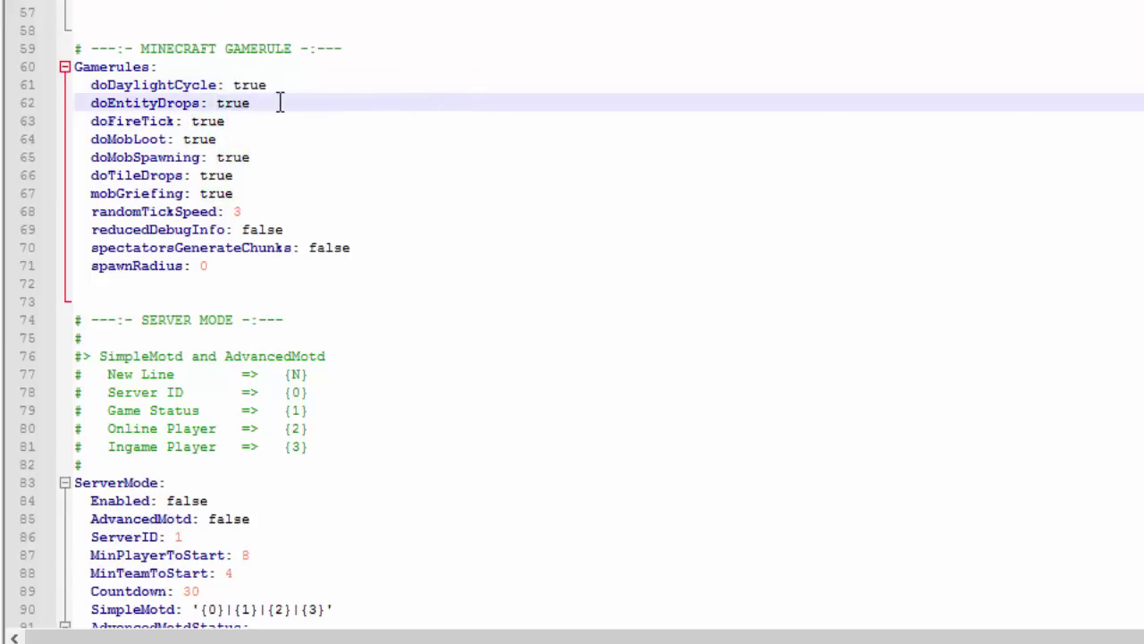
pyautogui.click(269, 134)
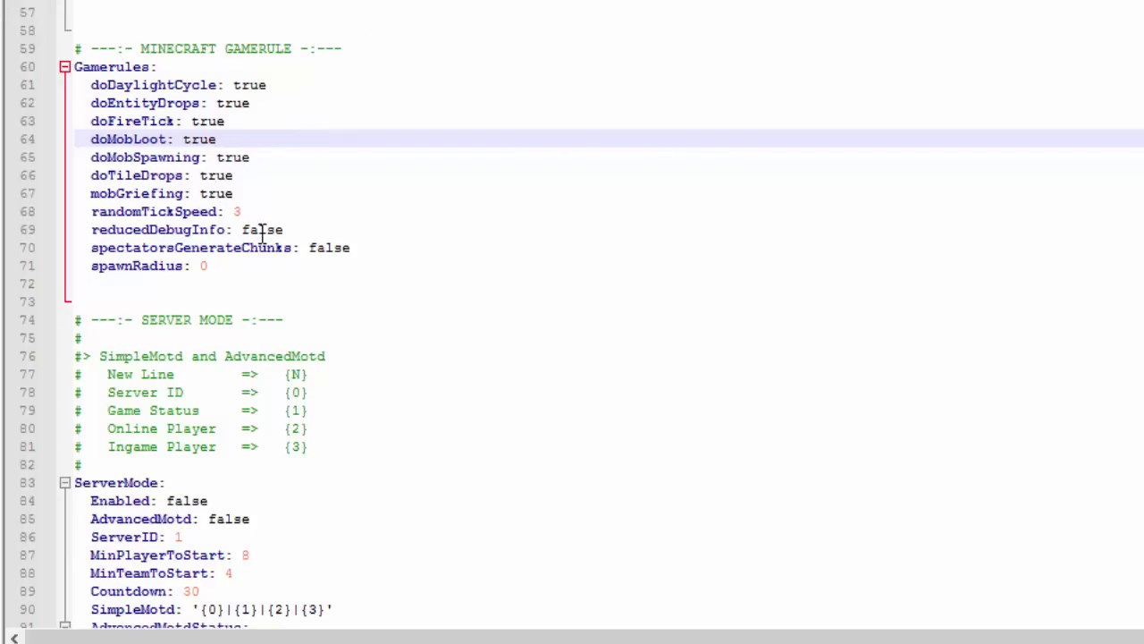
pyautogui.scroll(-1, 262, 233)
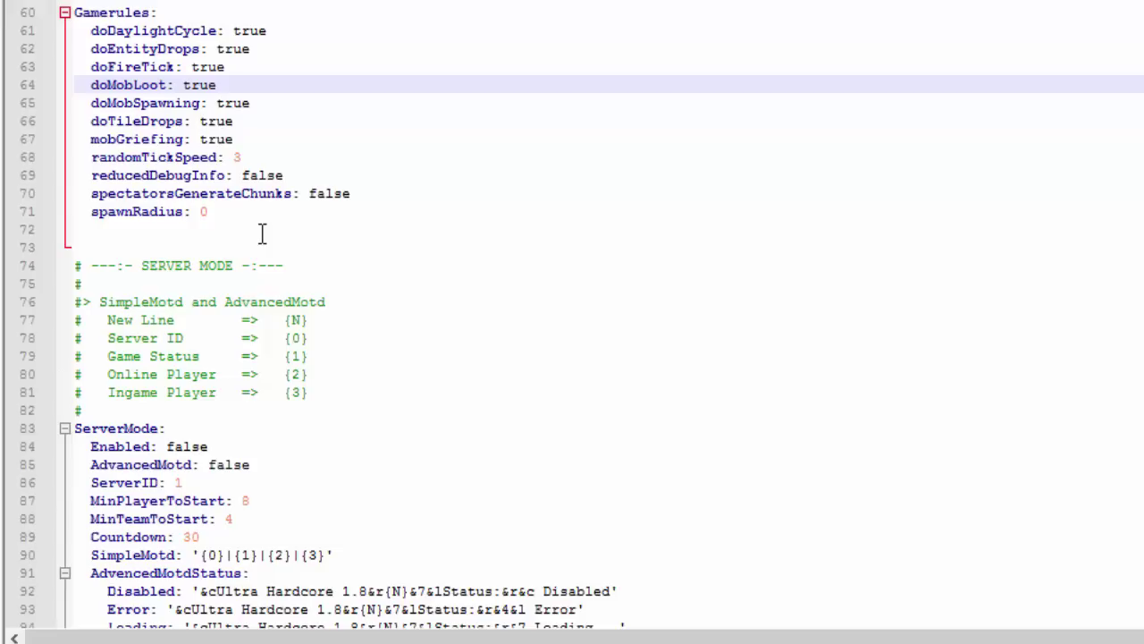
# Set Enabled to true in the ServerMode section.
pyautogui.scroll(-6, 262, 234)
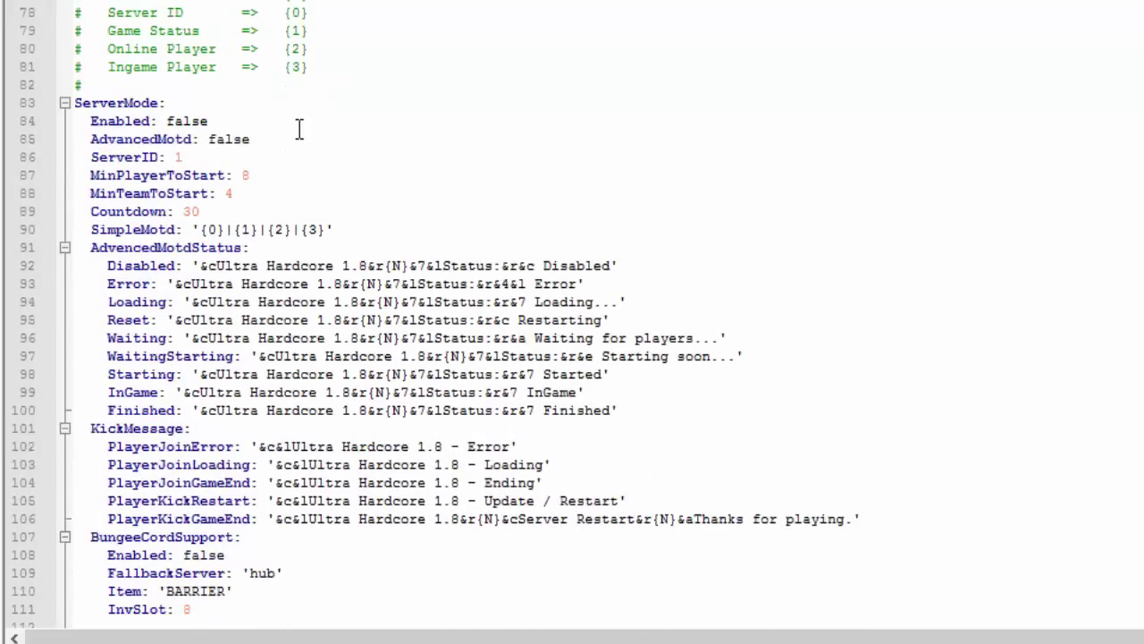
pyautogui.doubleClick(186, 121)
pyautogui.write('true')
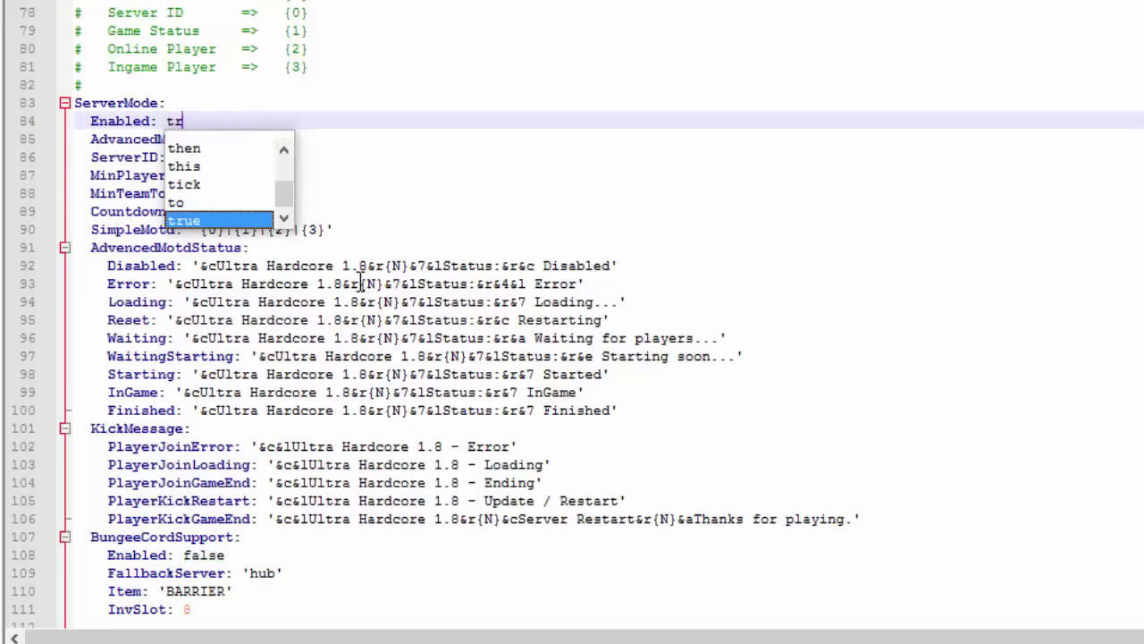
pyautogui.click(391, 175)
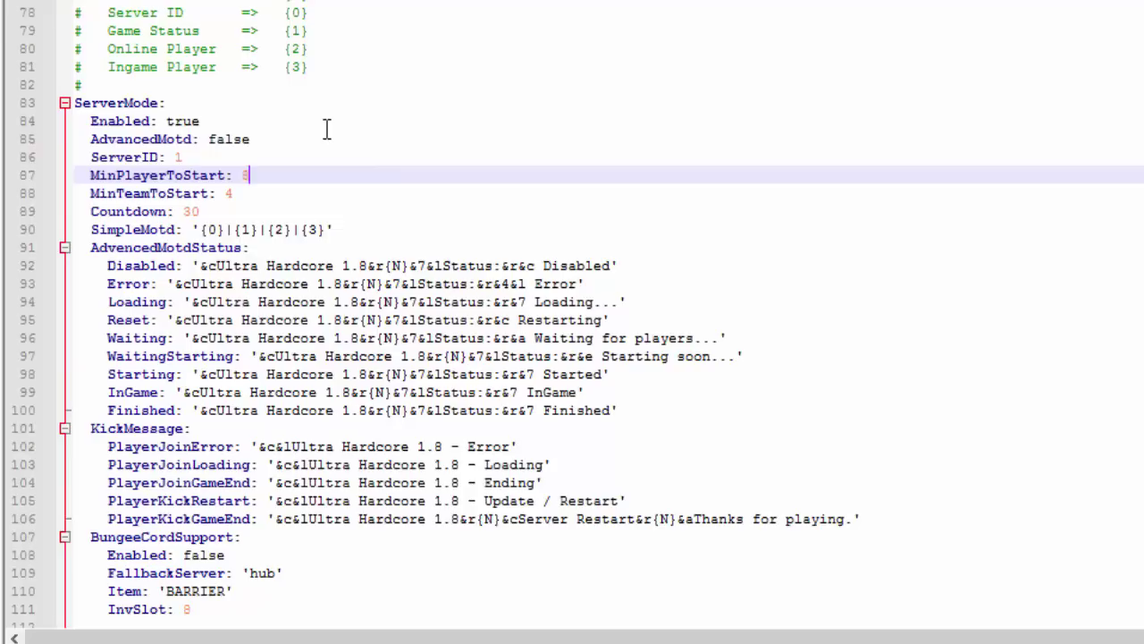
# Examine the ServerMode options AdvancedMotd, its status messages, ServerID, MinPlayerToStart and MinTeamToStart.
pyautogui.doubleClick(229, 140)
pyautogui.click(256, 140)
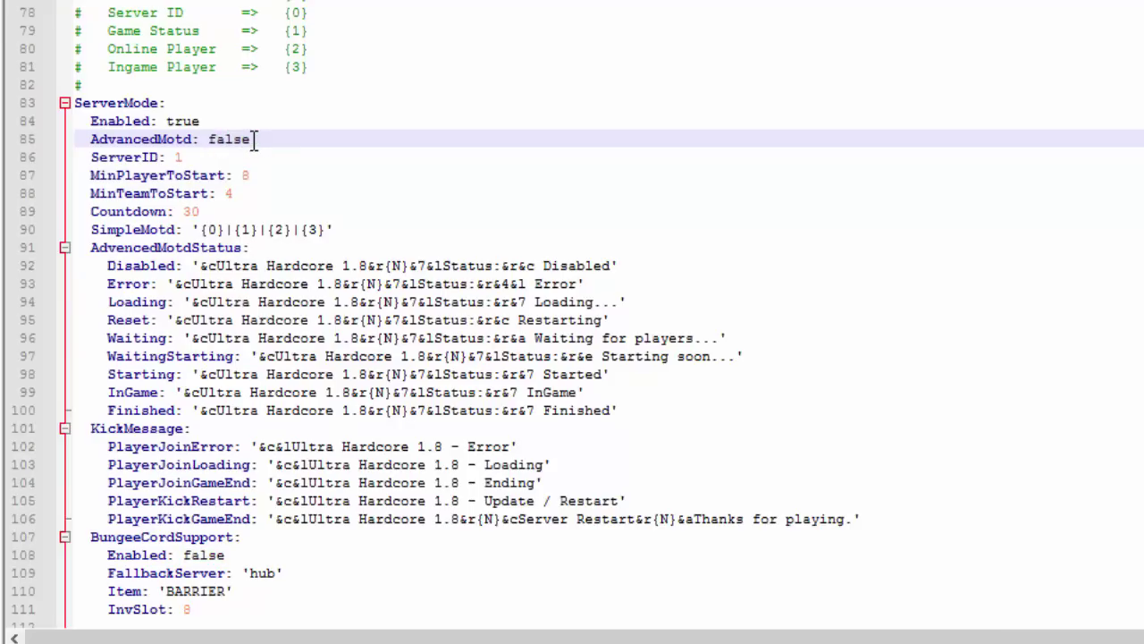
pyautogui.moveTo(253, 140); pyautogui.dragTo(211, 139)
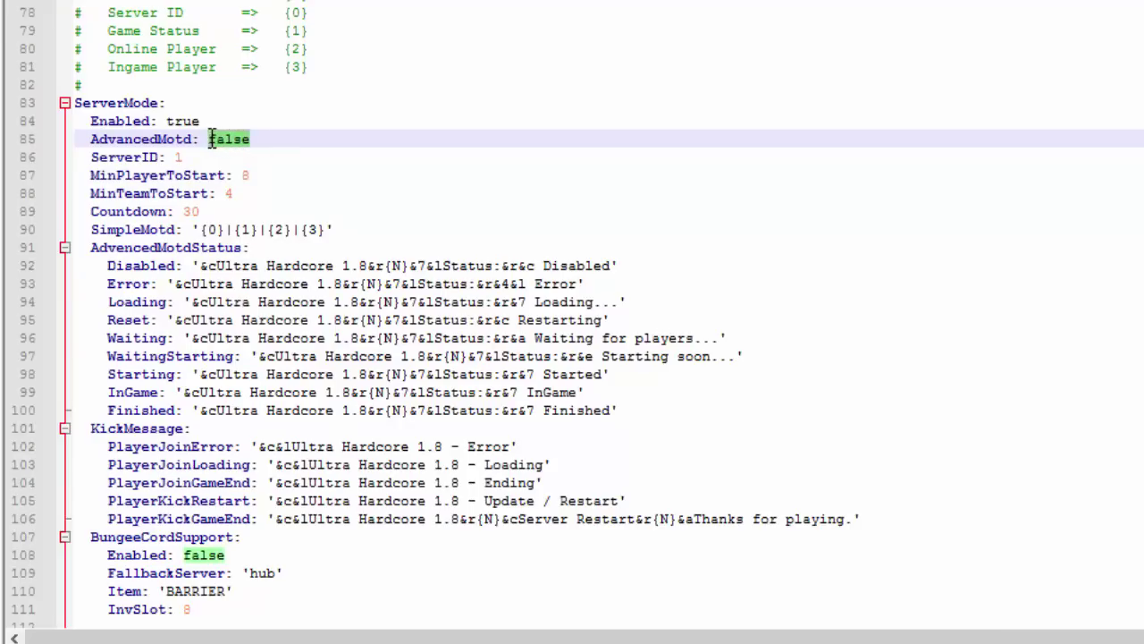
pyautogui.click(277, 135)
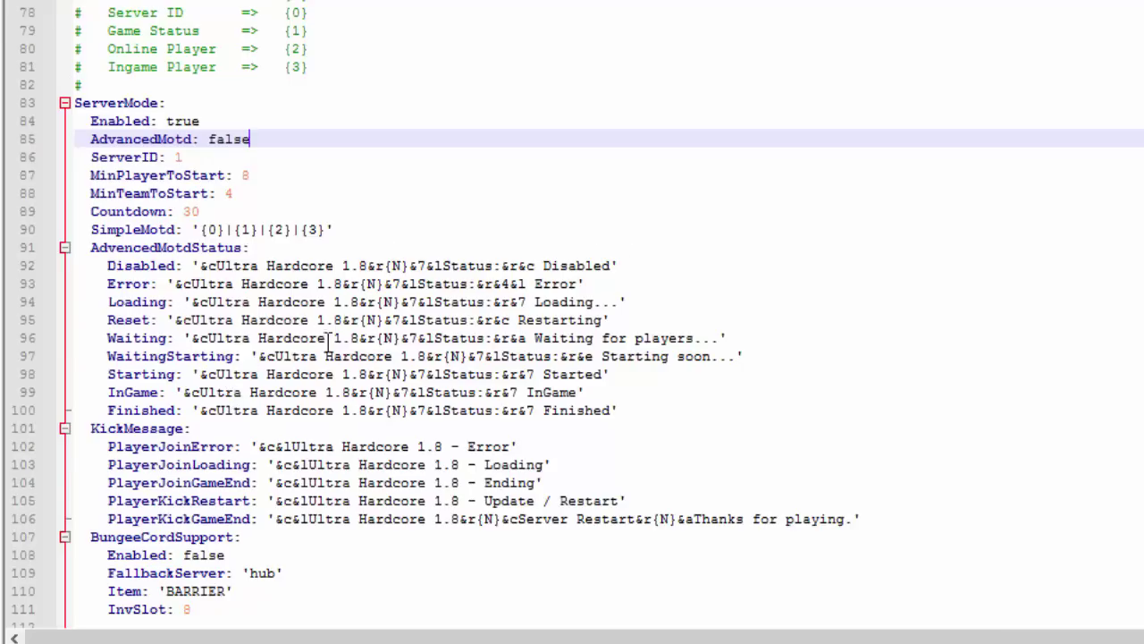
pyautogui.moveTo(686, 317); pyautogui.dragTo(82, 284)
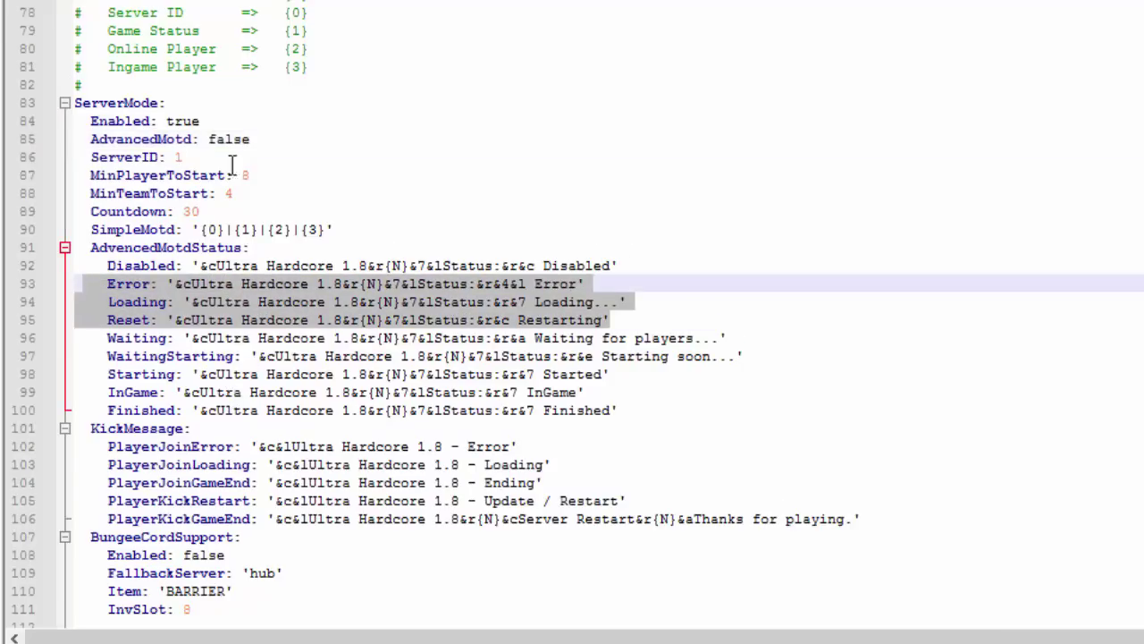
pyautogui.doubleClick(217, 140)
pyautogui.click(202, 157)
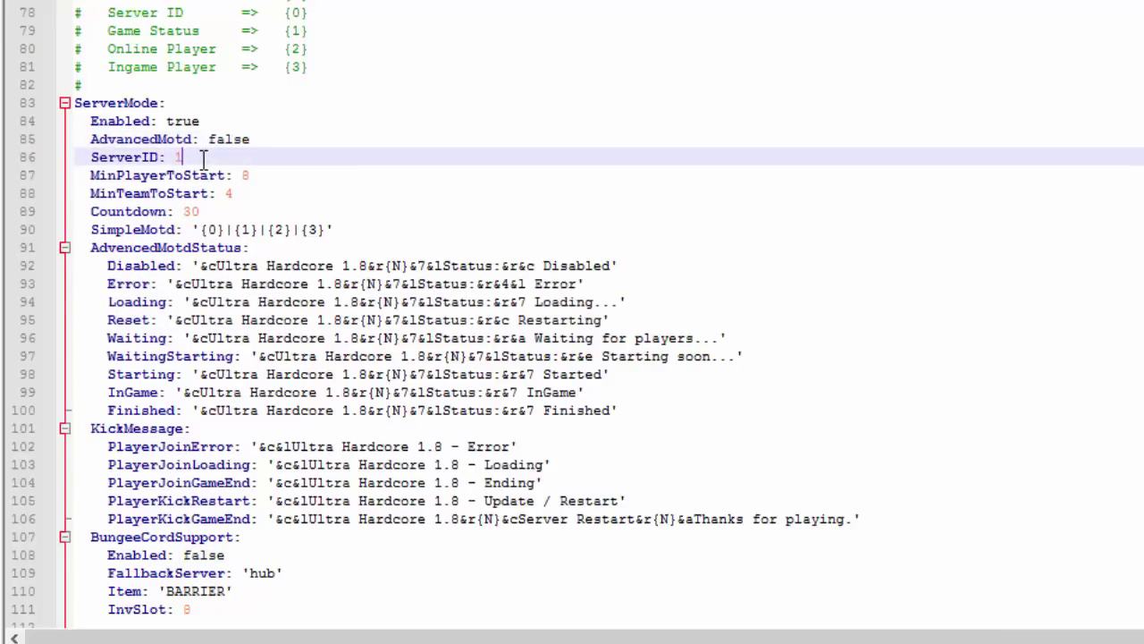
pyautogui.click(282, 175)
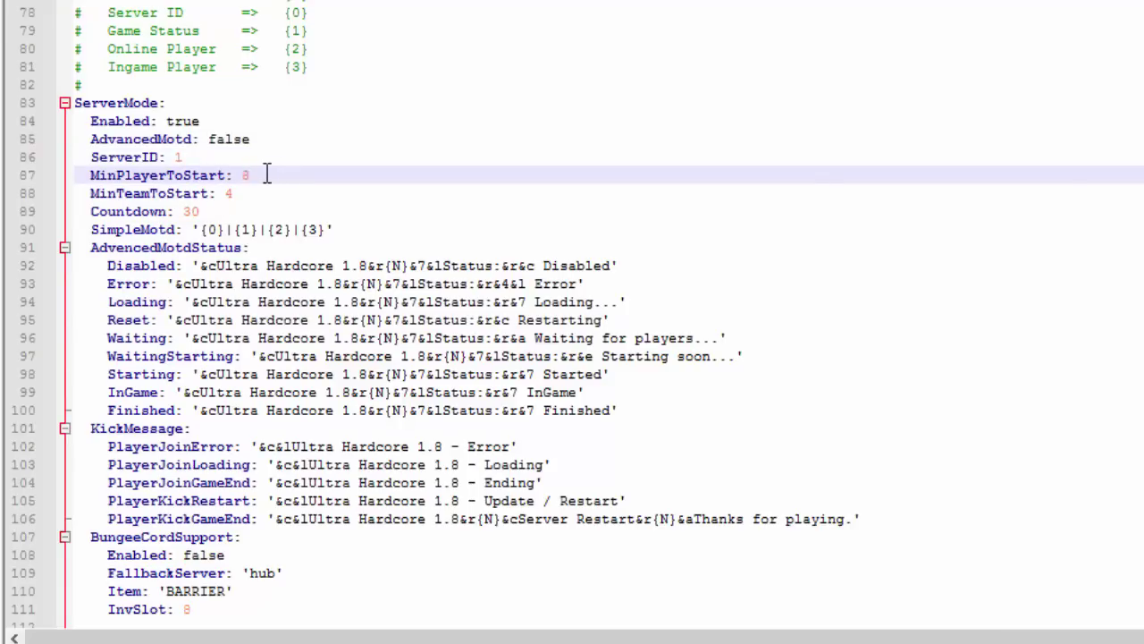
pyautogui.click(268, 195)
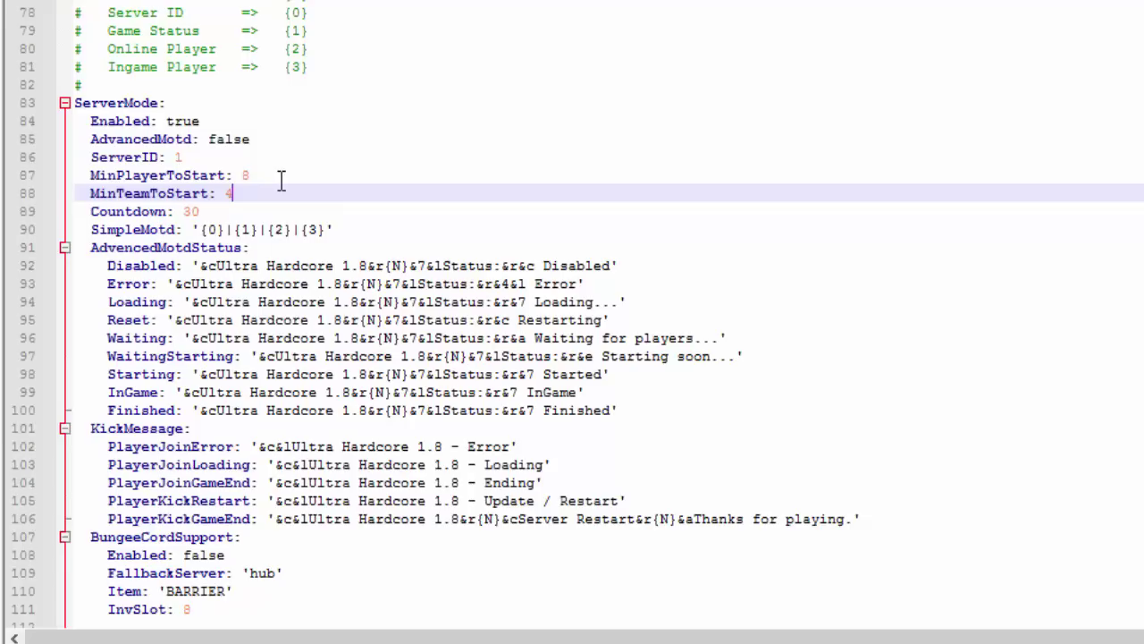
# Set the ServerMode Countdown to 60.
pyautogui.moveTo(250, 212); pyautogui.dragTo(192, 212)
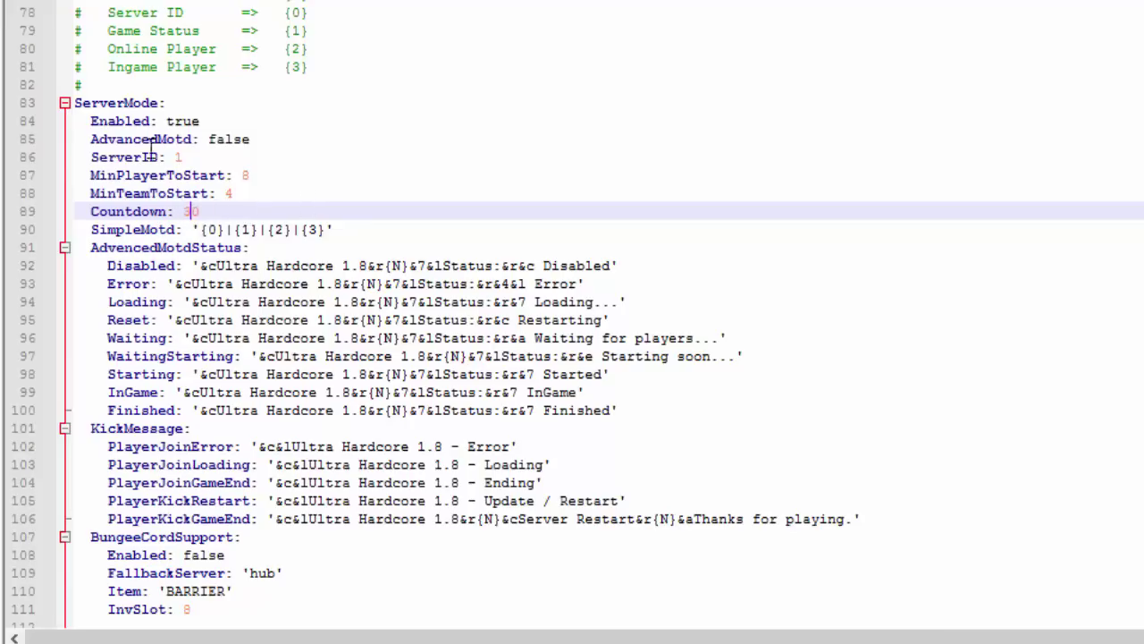
pyautogui.write('60')
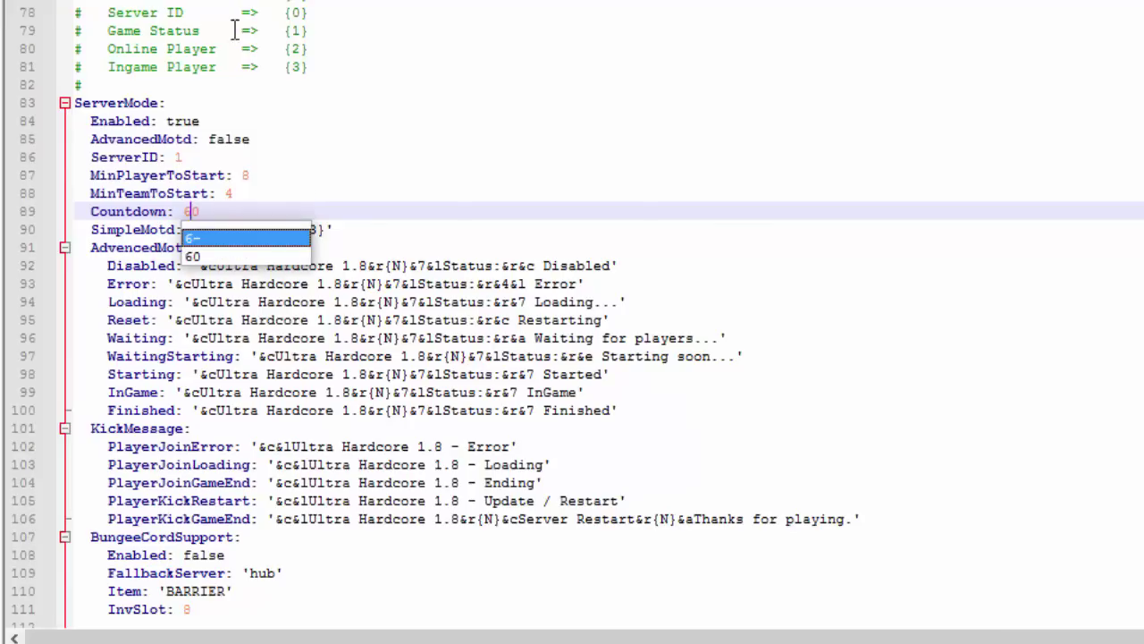
pyautogui.click(419, 230)
# Review the advanced MOTD status messages, the kick messages and the BungeeCordSupport settings.
pyautogui.scroll(-2, 356, 293)
pyautogui.moveTo(649, 310); pyautogui.dragTo(16, 176)
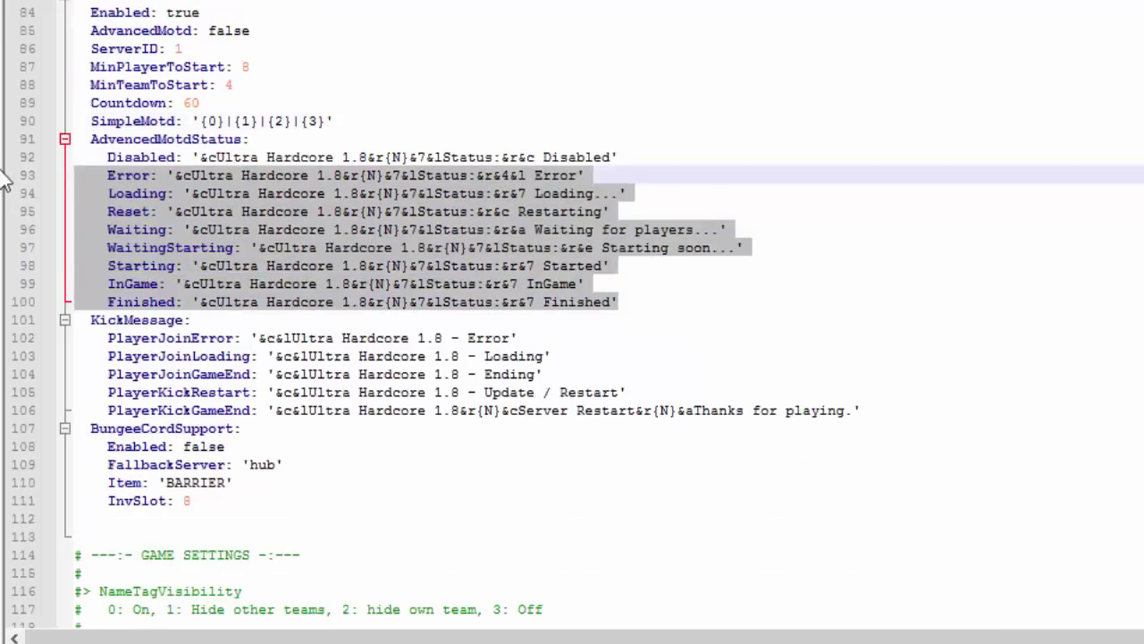
pyautogui.moveTo(828, 416); pyautogui.dragTo(5, 329)
pyautogui.scroll(-4, 377, 438)
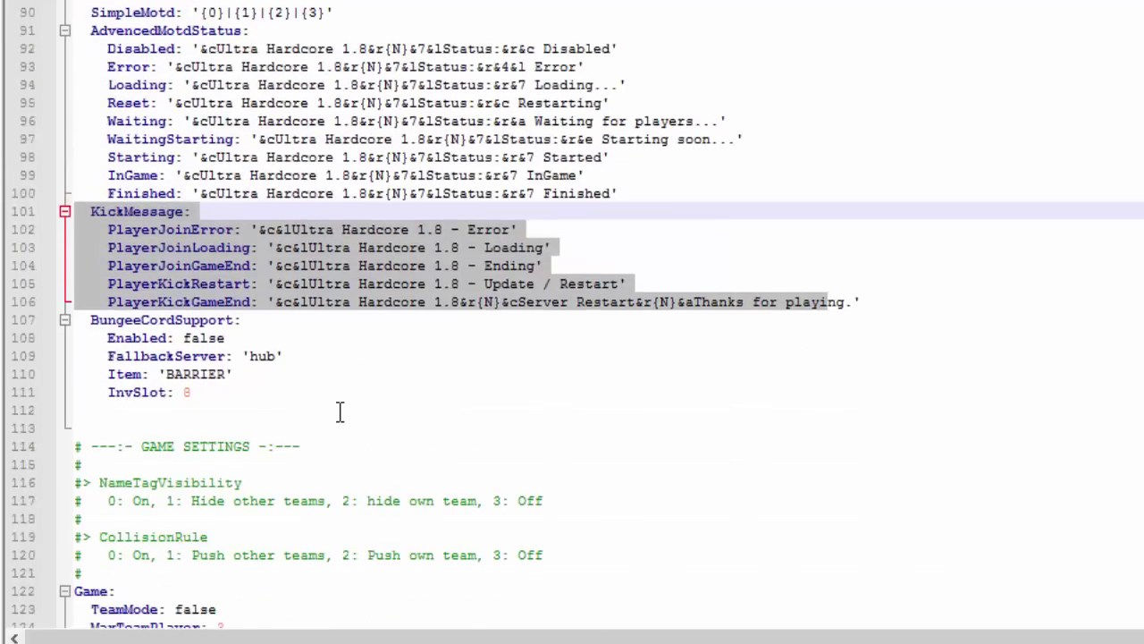
pyautogui.moveTo(383, 301); pyautogui.dragTo(2, 230)
pyautogui.scroll(-6, 319, 322)
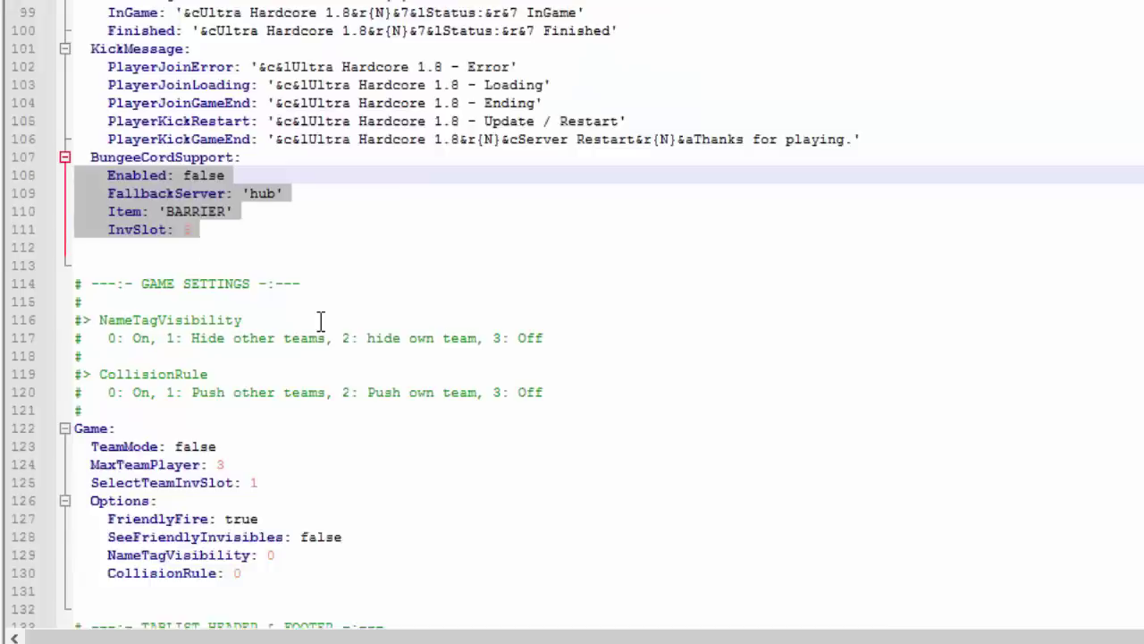
pyautogui.scroll(2, 295, 35)
pyautogui.click(273, 70)
pyautogui.scroll(1, 274, 119)
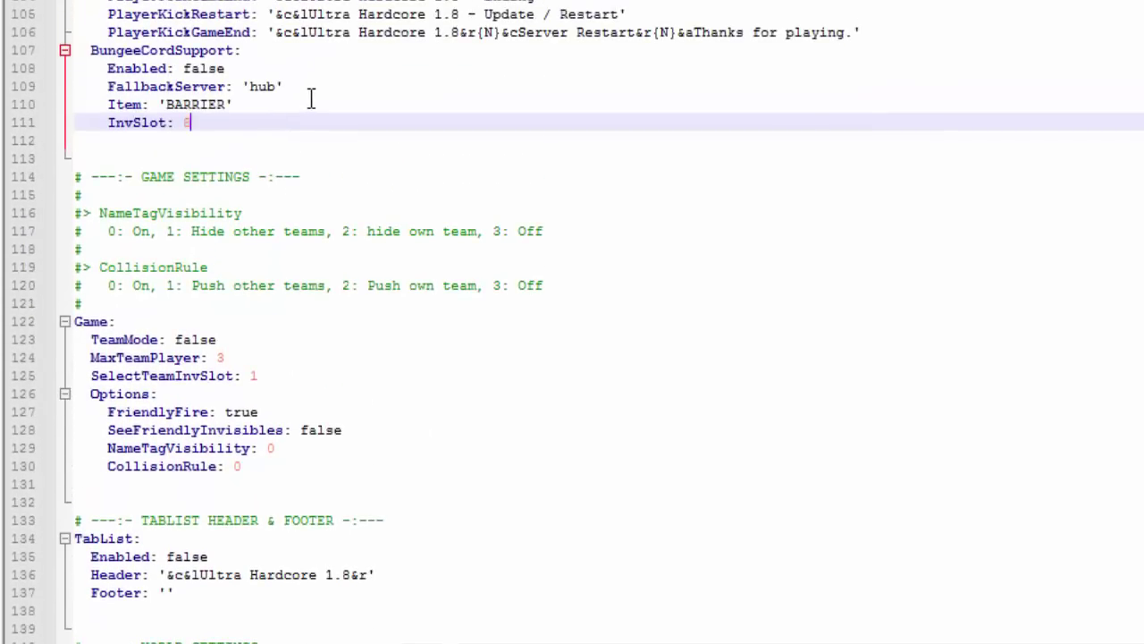
pyautogui.moveTo(309, 135); pyautogui.dragTo(75, 87)
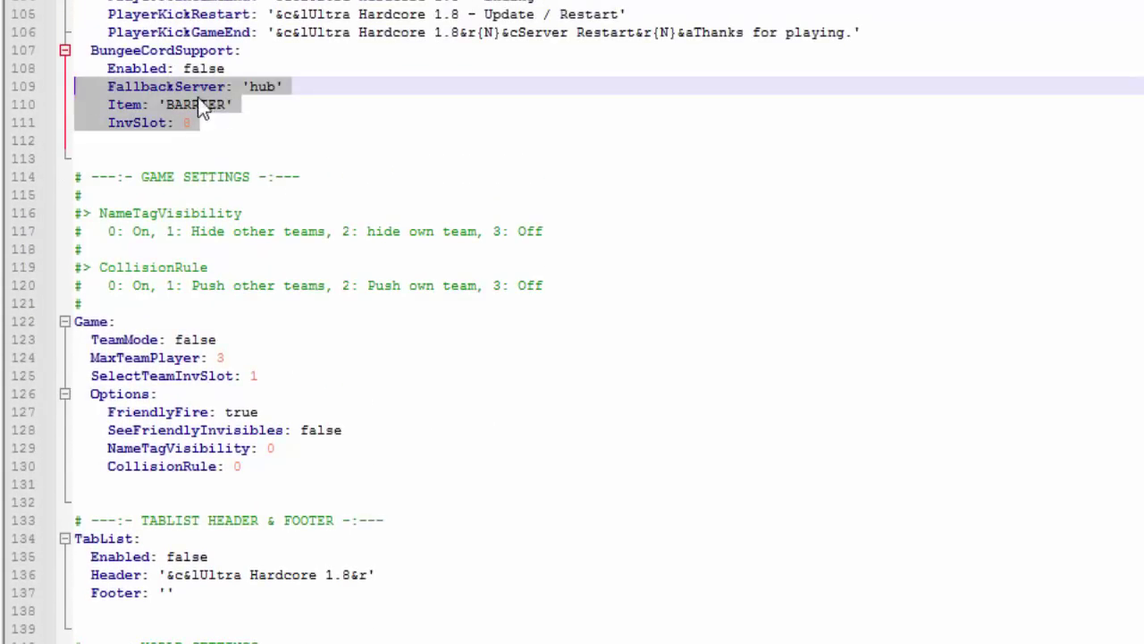
pyautogui.moveTo(231, 105); pyautogui.dragTo(166, 105)
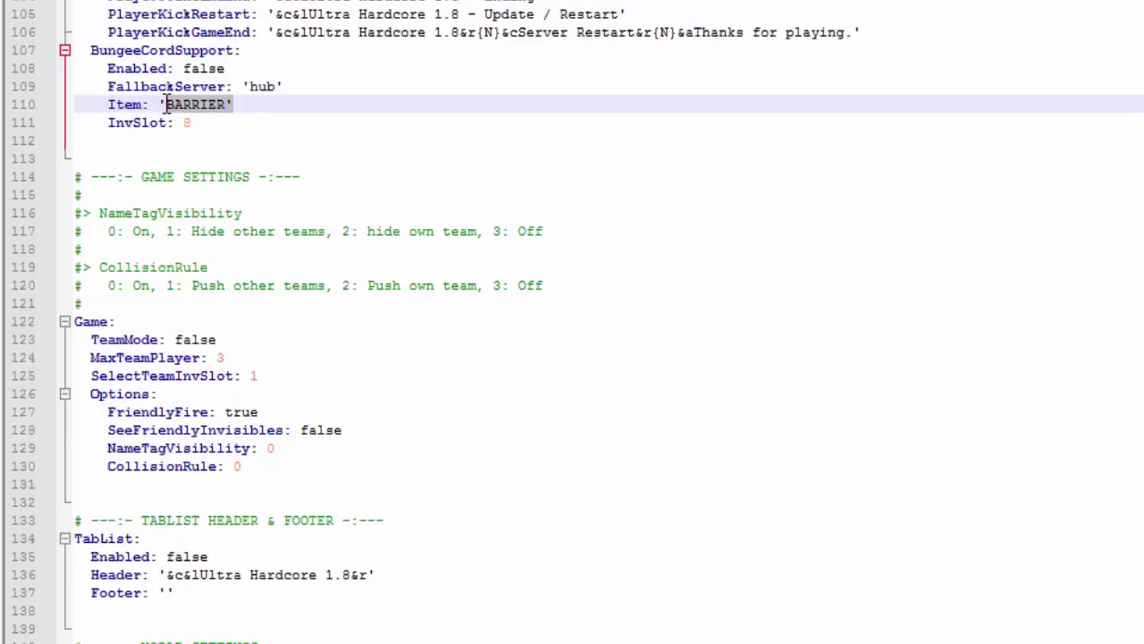
pyautogui.click(198, 122)
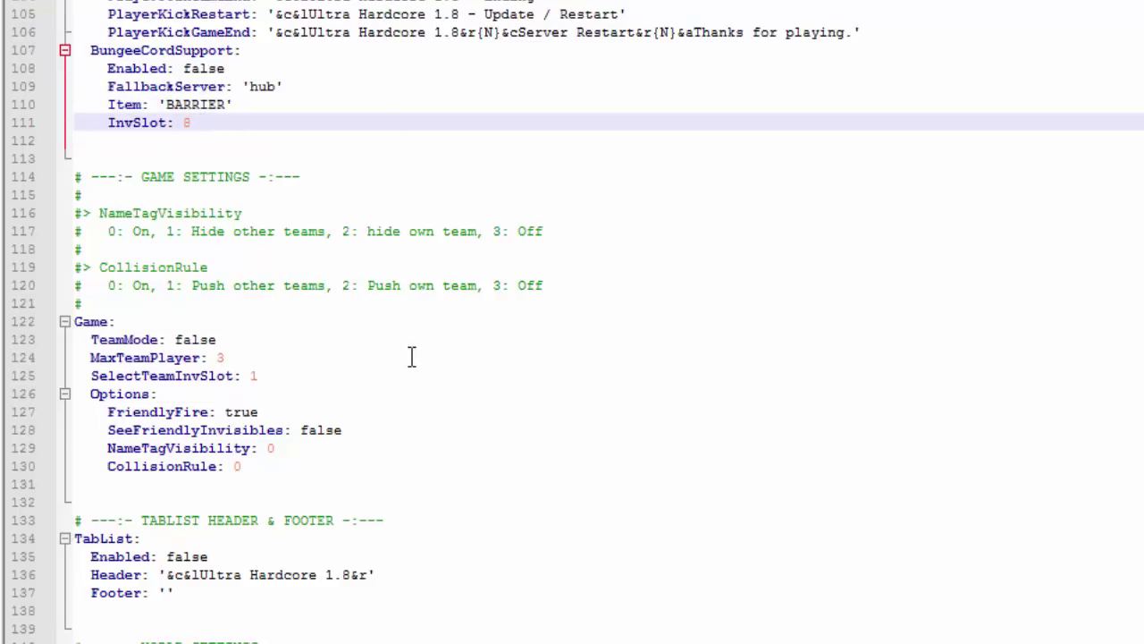
# Check TeamMode in the Game section and set MaxTeamPlayer to 2.
pyautogui.moveTo(214, 338); pyautogui.dragTo(176, 338)
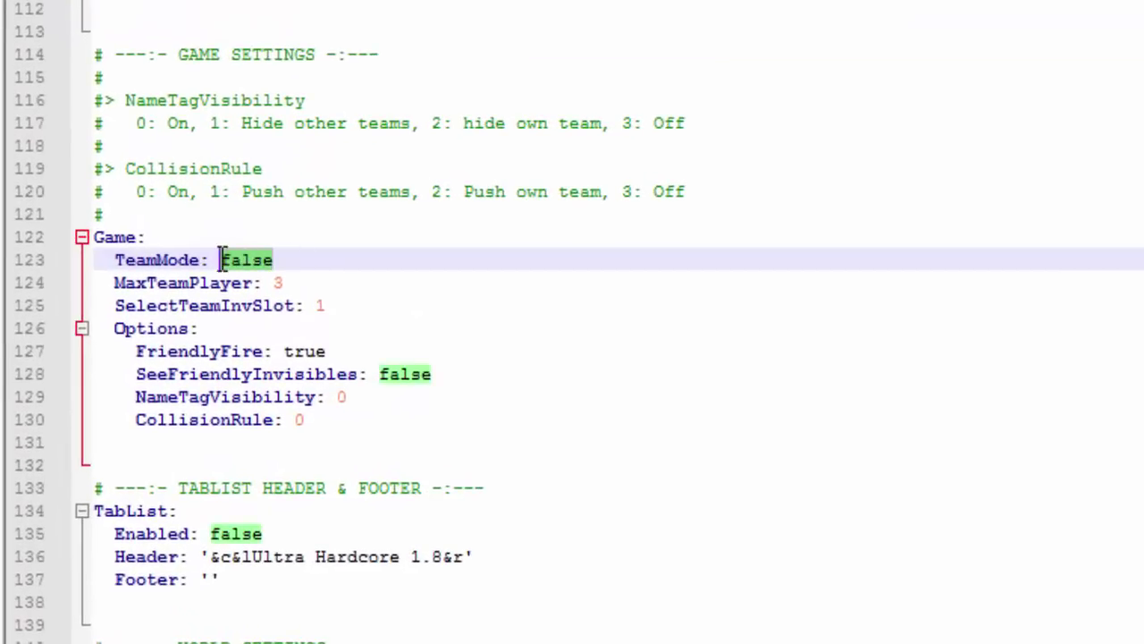
pyautogui.click(433, 259)
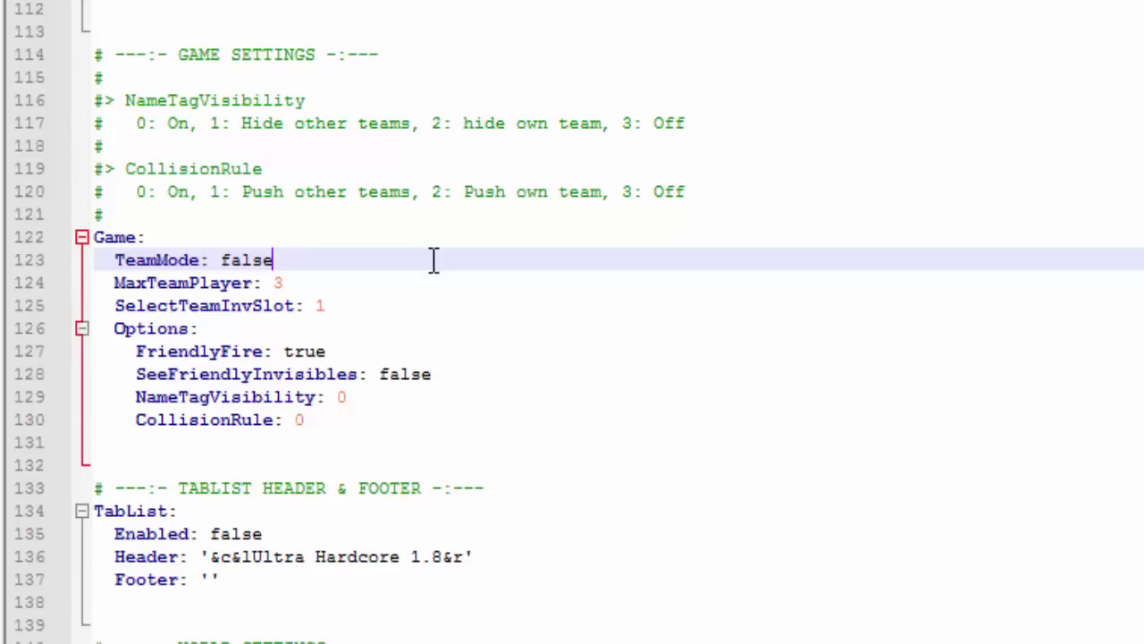
pyautogui.moveTo(352, 283); pyautogui.dragTo(270, 284)
pyautogui.click(327, 282)
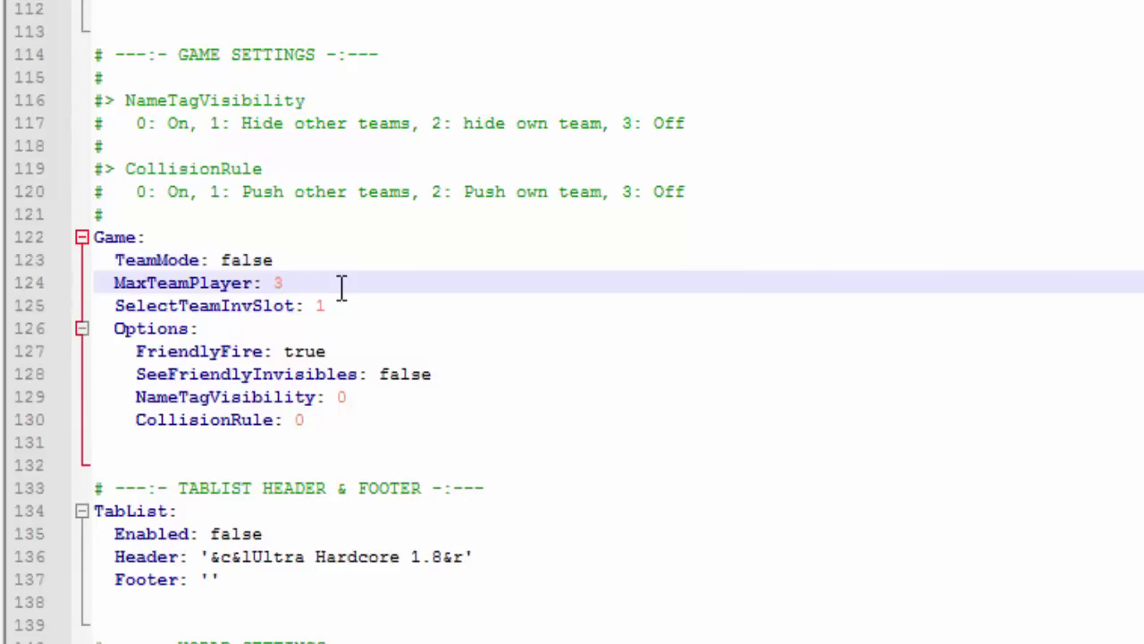
pyautogui.press('BackSpace')
pyautogui.write('2')
pyautogui.click(465, 299)
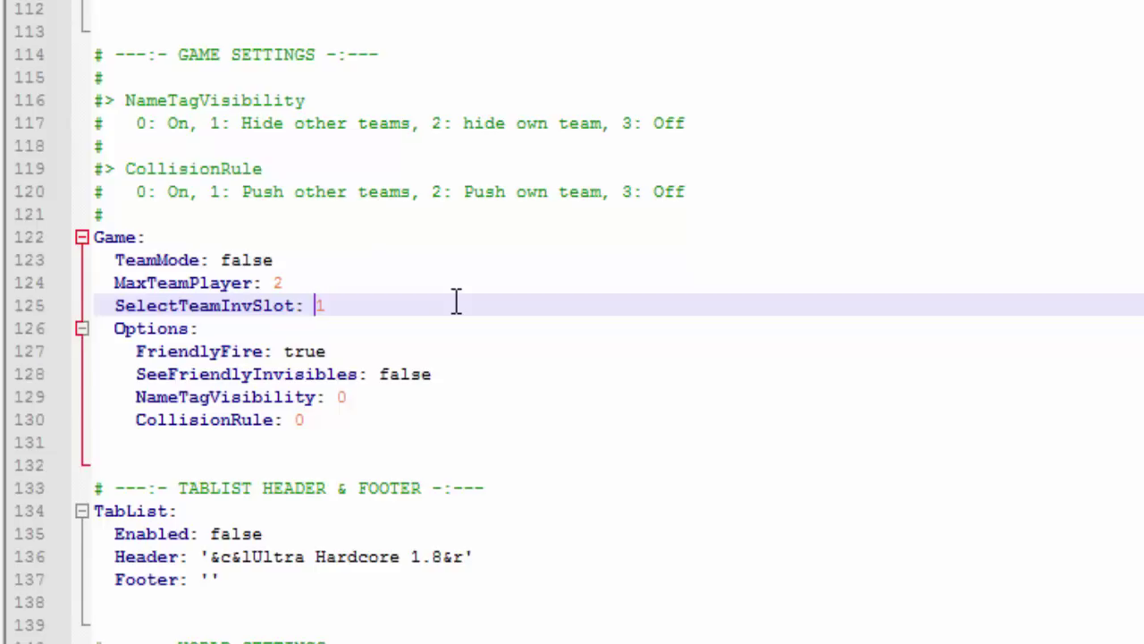
# Set FriendlyFire to false in the Game section's Options.
pyautogui.moveTo(435, 348); pyautogui.dragTo(4, 342)
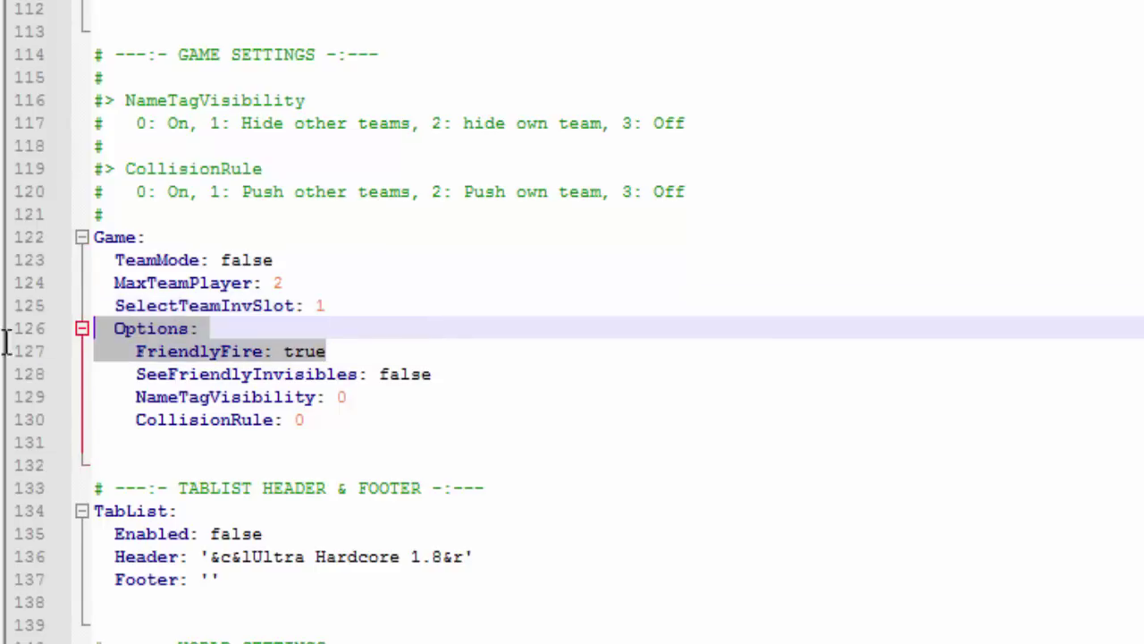
pyautogui.click(408, 350)
pyautogui.moveTo(327, 351); pyautogui.dragTo(285, 352)
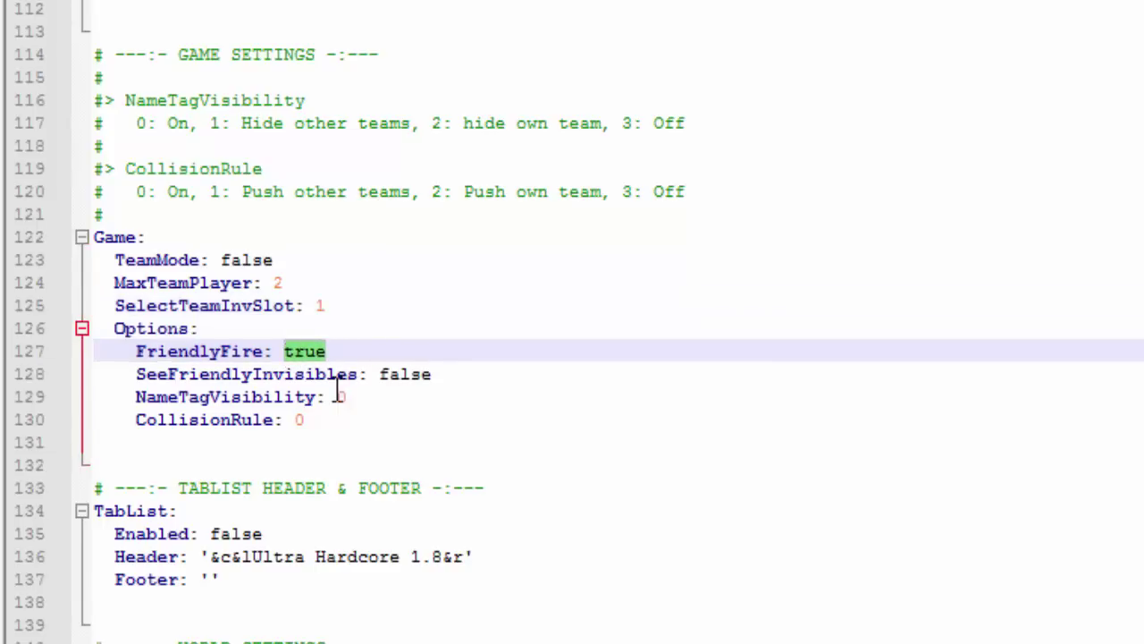
pyautogui.write('fal')
pyautogui.press('Return')
pyautogui.press('Down')
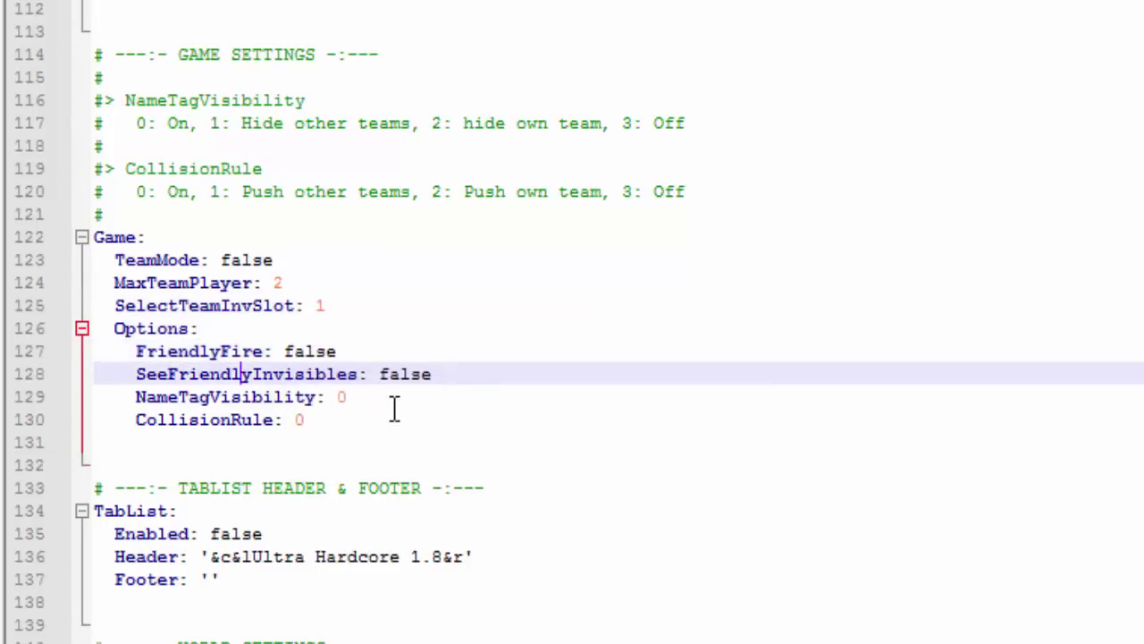
# Review the TabList and WorldSettings sections and the WorldBorder StartPos, EndPos and Time values.
pyautogui.scroll(-1, 396, 408)
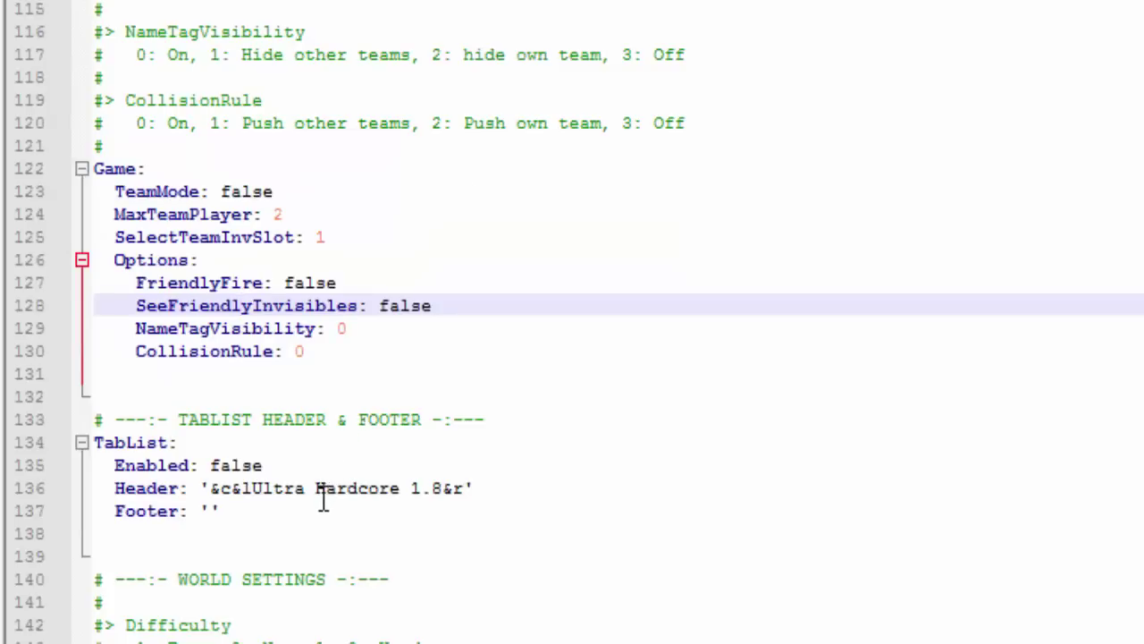
pyautogui.scroll(-3, 316, 509)
pyautogui.scroll(-2, 315, 510)
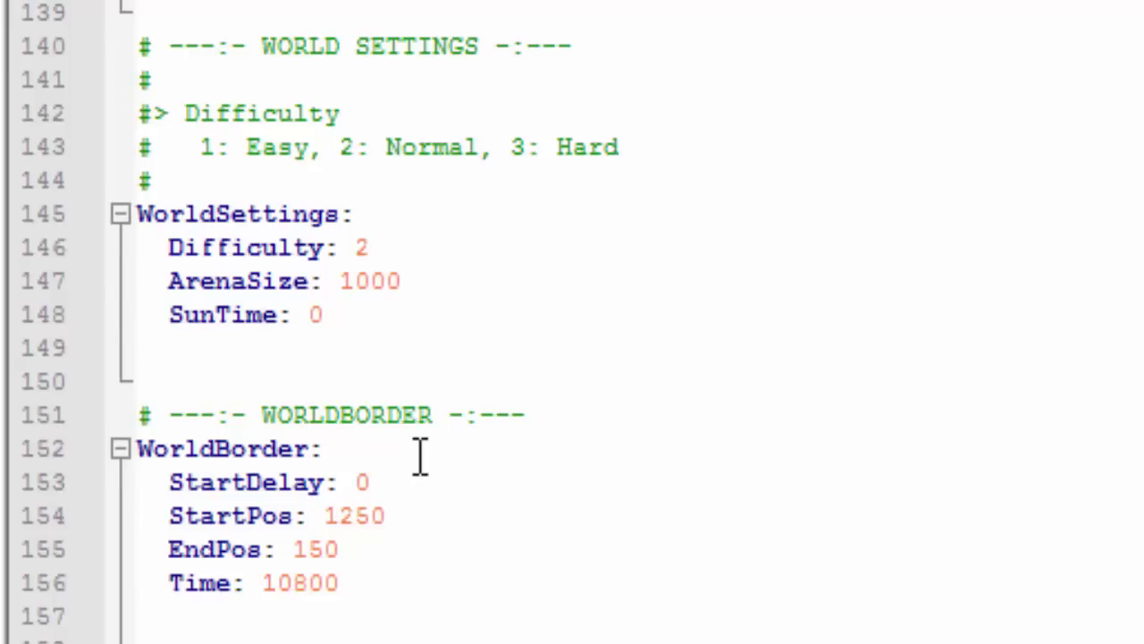
pyautogui.click(342, 516)
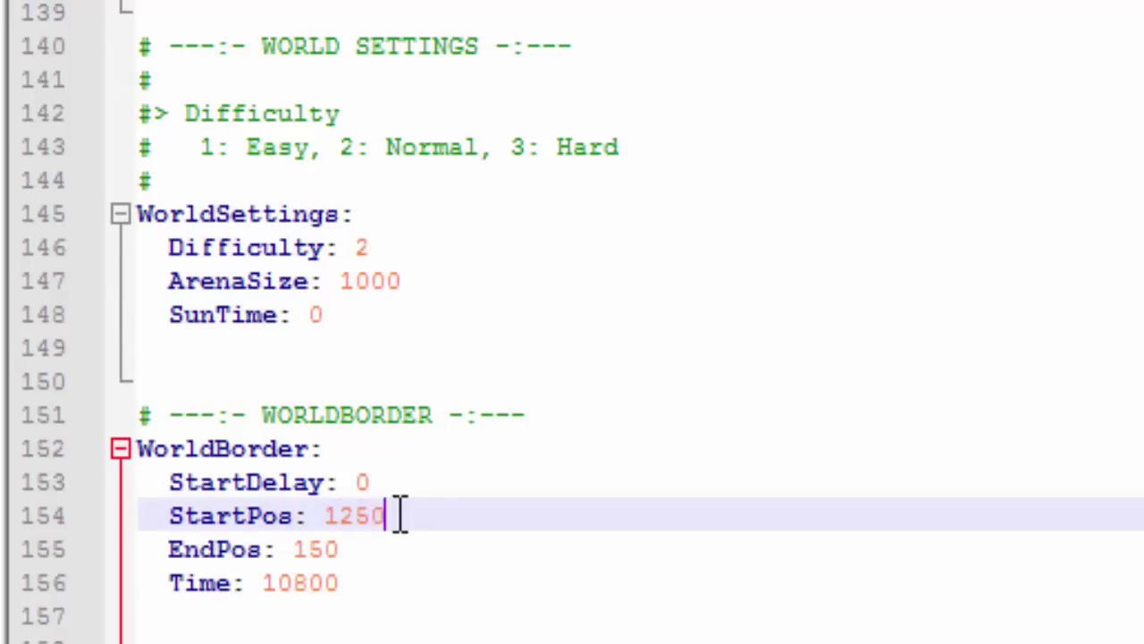
pyautogui.moveTo(384, 515); pyautogui.dragTo(293, 549)
pyautogui.click(435, 516)
pyautogui.click(387, 519)
pyautogui.moveTo(363, 581); pyautogui.dragTo(262, 590)
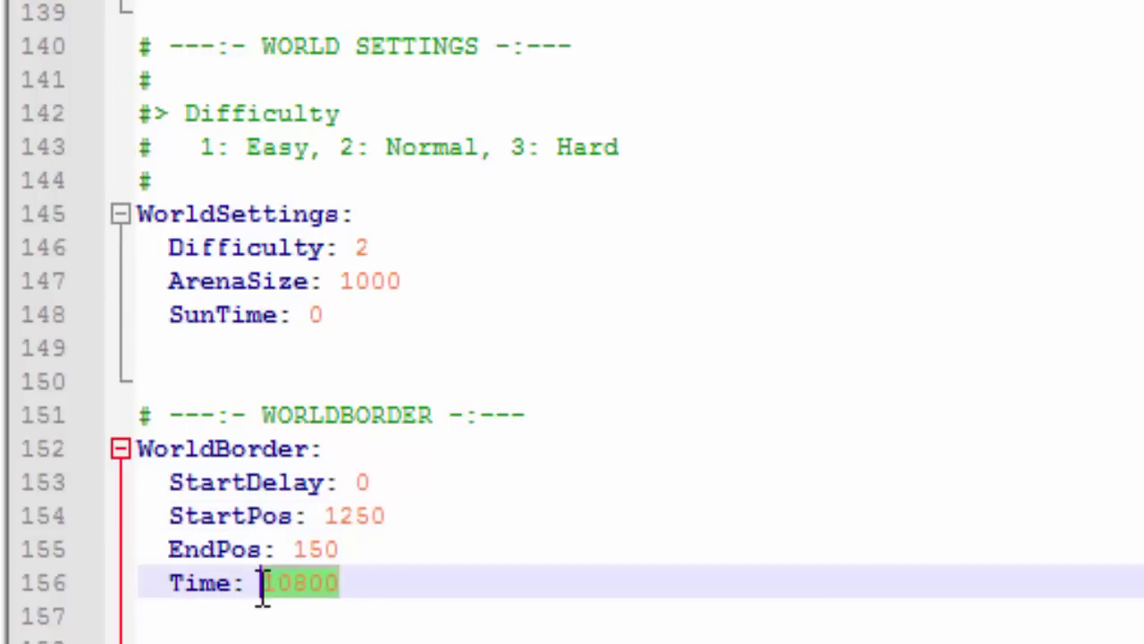
pyautogui.click(332, 590)
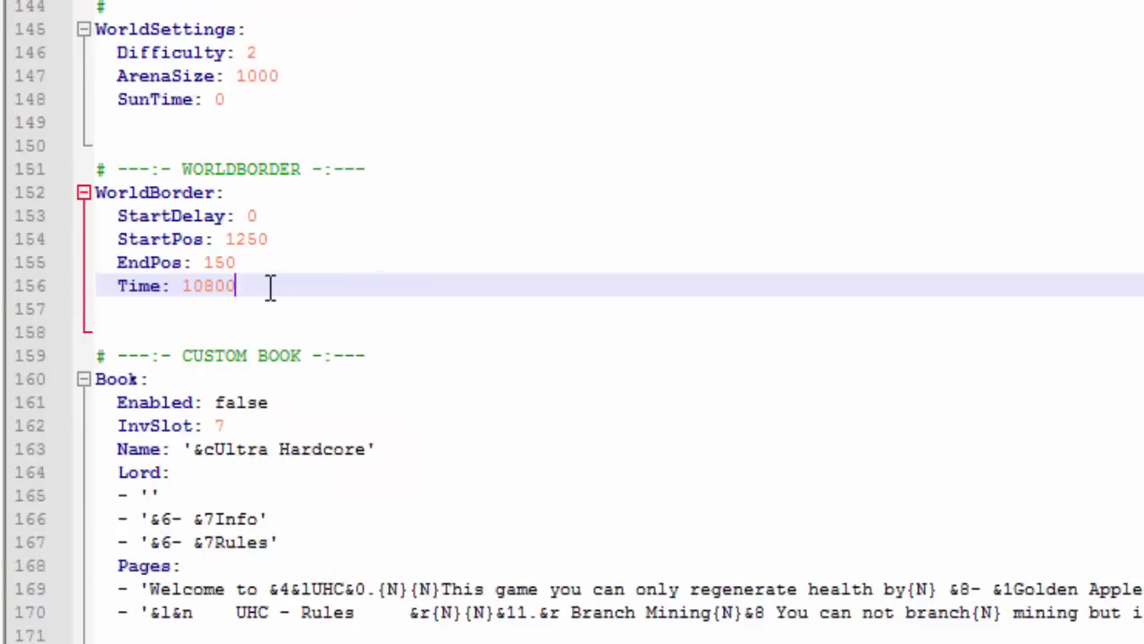
pyautogui.moveTo(237, 262); pyautogui.dragTo(209, 262)
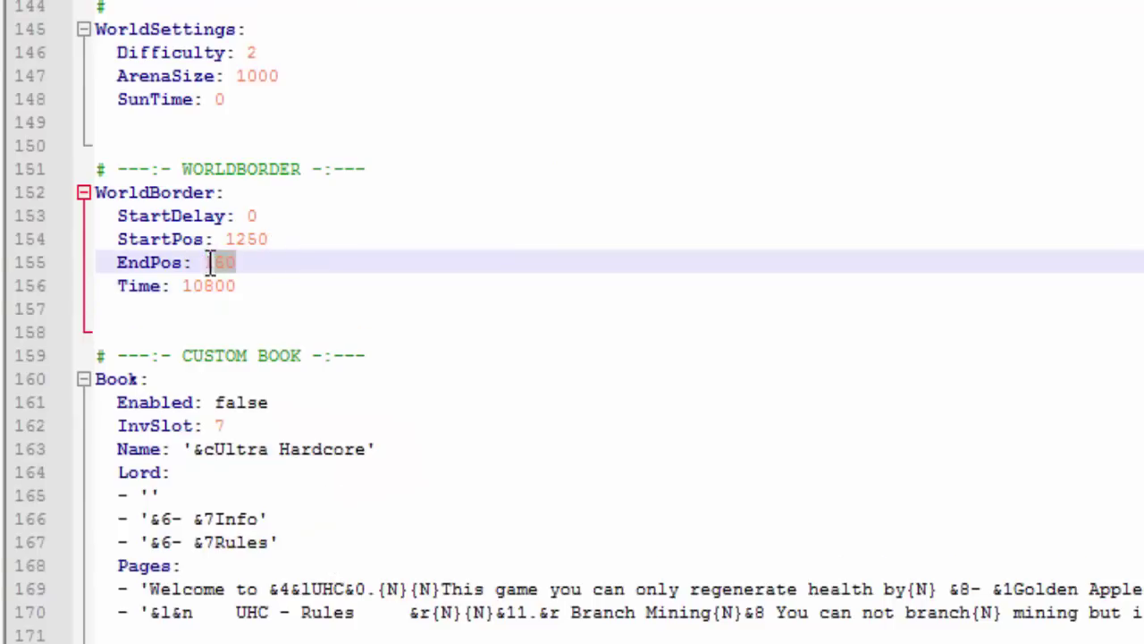
pyautogui.click(264, 285)
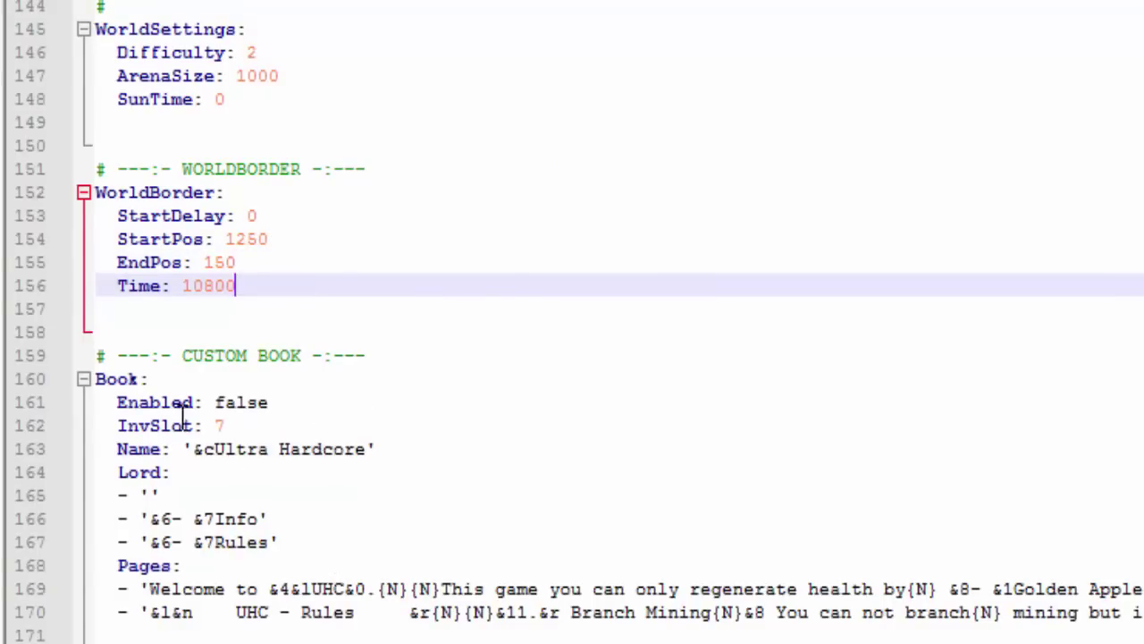
# Review the Book, GoldenHead and FreezePlayer sections and the Marker message and Delay.
pyautogui.moveTo(94, 379); pyautogui.dragTo(1110, 589)
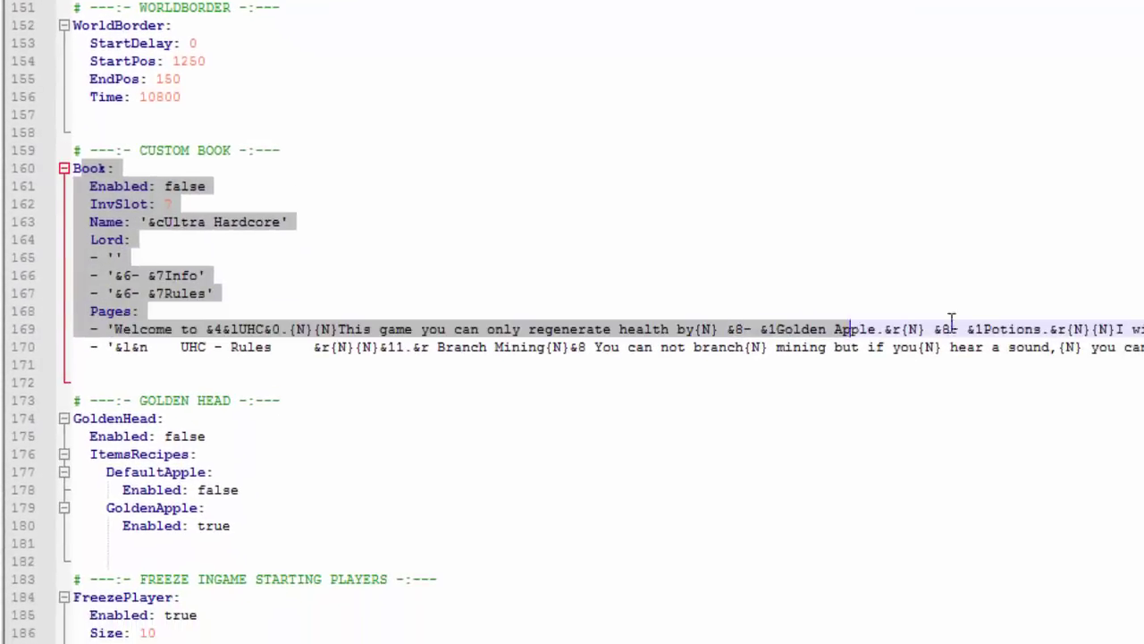
pyautogui.moveTo(951, 322); pyautogui.dragTo(1143, 350)
pyautogui.click(374, 295)
pyautogui.scroll(-5, 258, 275)
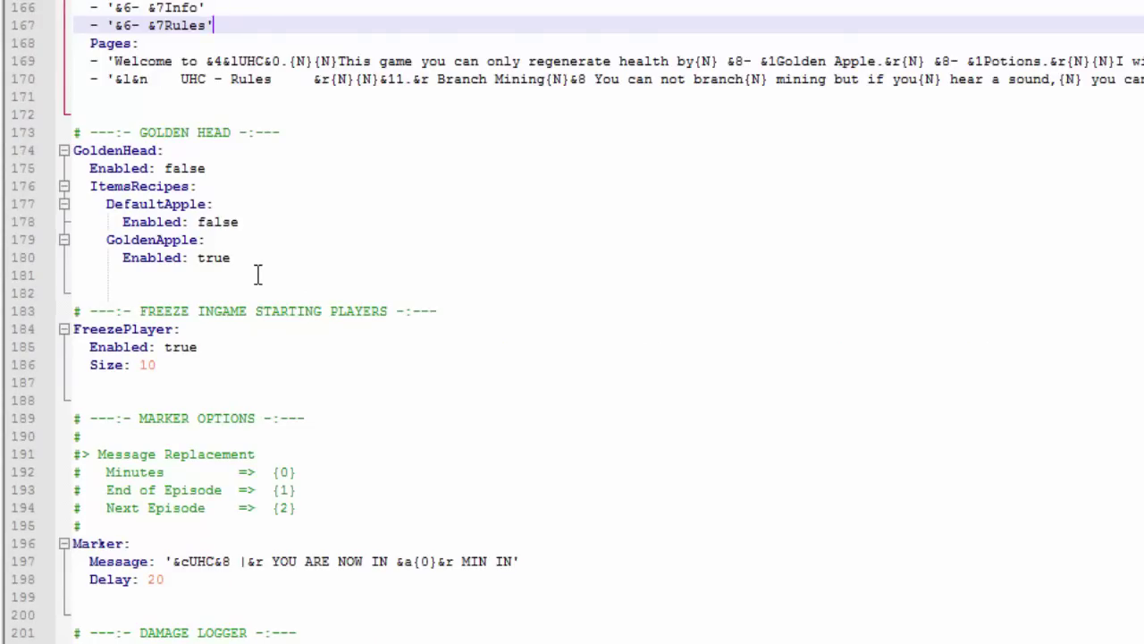
pyautogui.moveTo(269, 259); pyautogui.dragTo(64, 145)
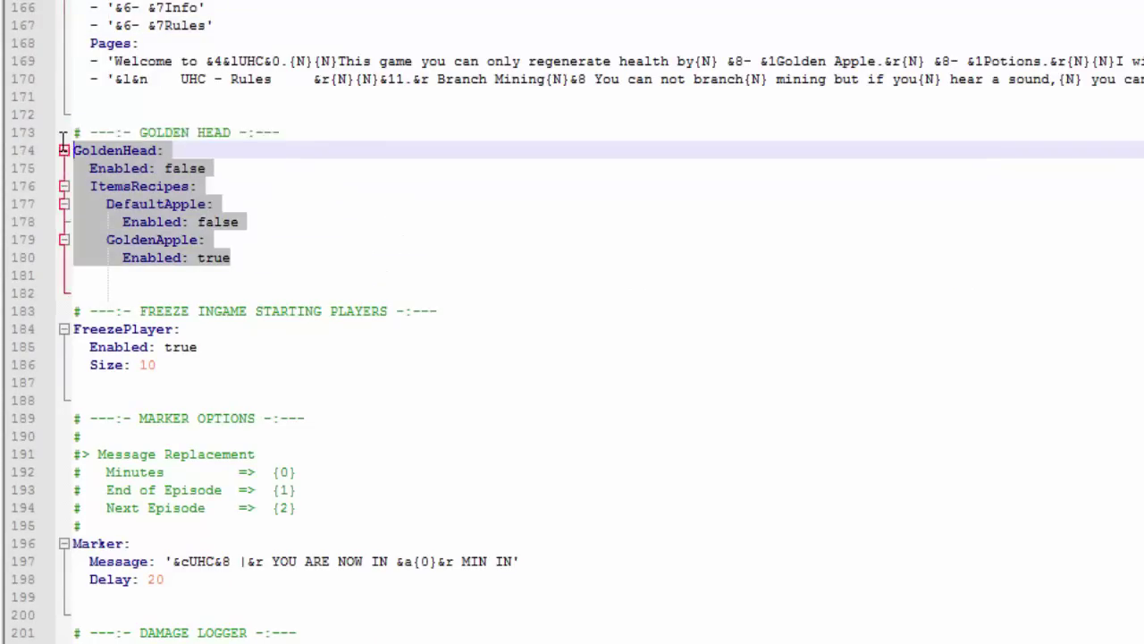
pyautogui.scroll(-4, 365, 289)
pyautogui.moveTo(437, 306)
pyautogui.mouseDown()
pyautogui.moveTo(110, 186)
pyautogui.moveTo(57, 120)
pyautogui.mouseUp()
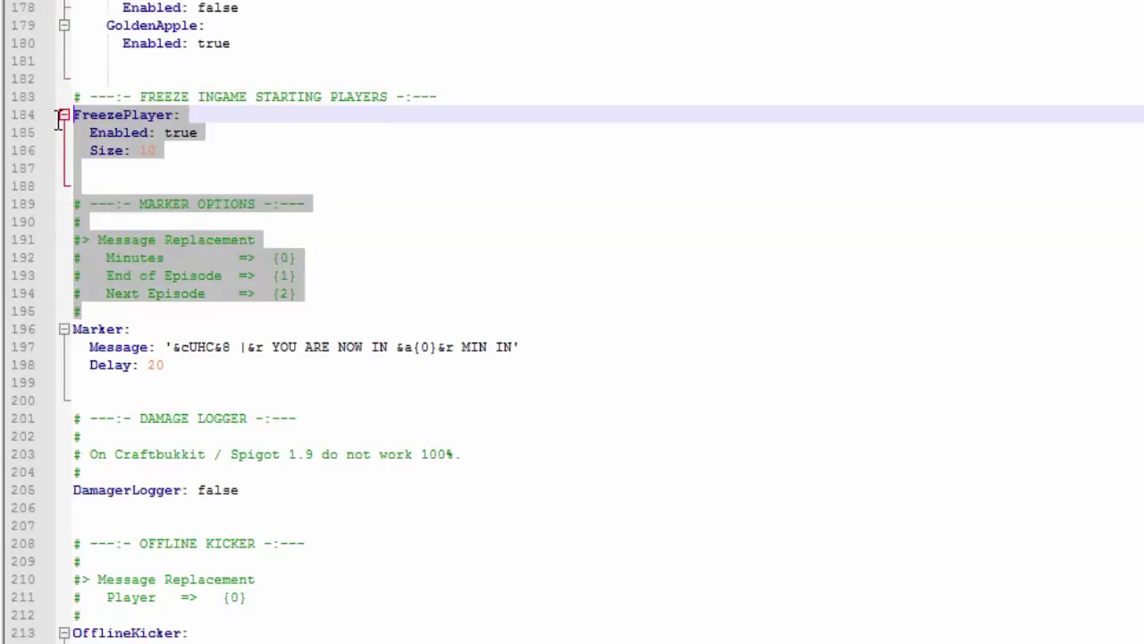
pyautogui.click(233, 310)
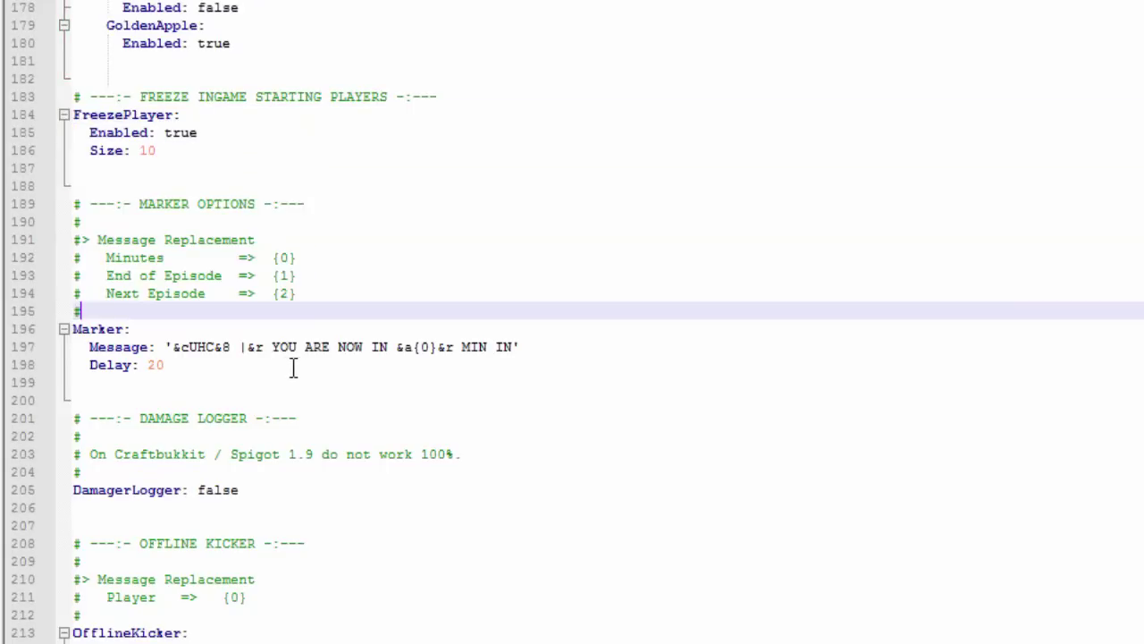
pyautogui.click(159, 365)
pyautogui.doubleClick(155, 366)
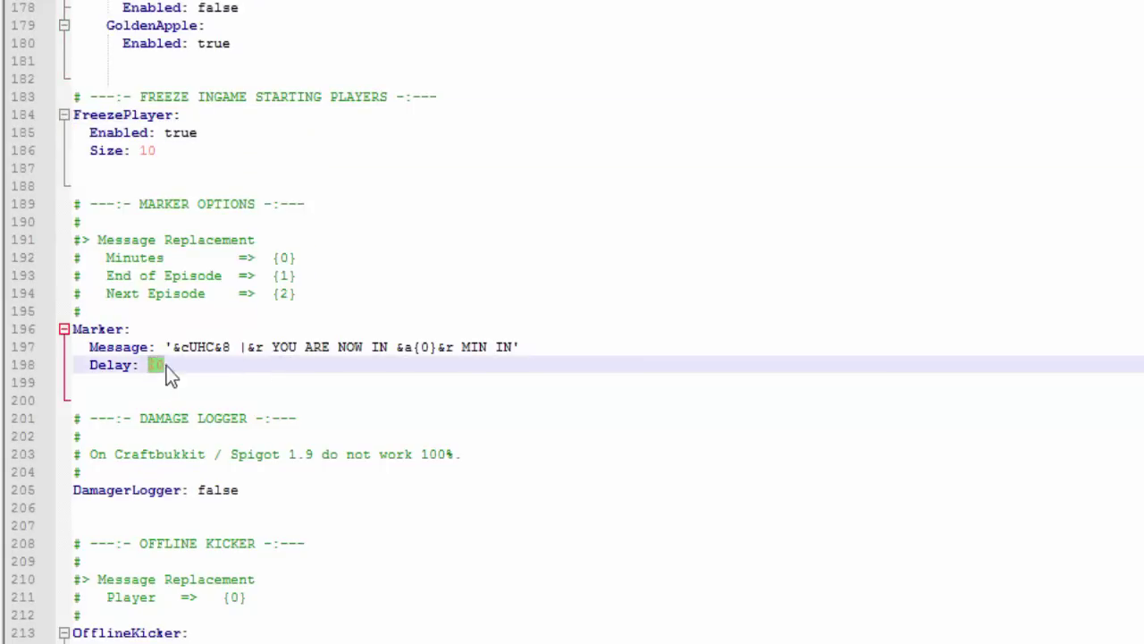
pyautogui.click(166, 365)
# Look over the DamagerLogger, OfflineKicker and GlobalChat sections, and recheck the ServerMode Enabled value.
pyautogui.scroll(-4, 166, 366)
pyautogui.scroll(-2, 265, 257)
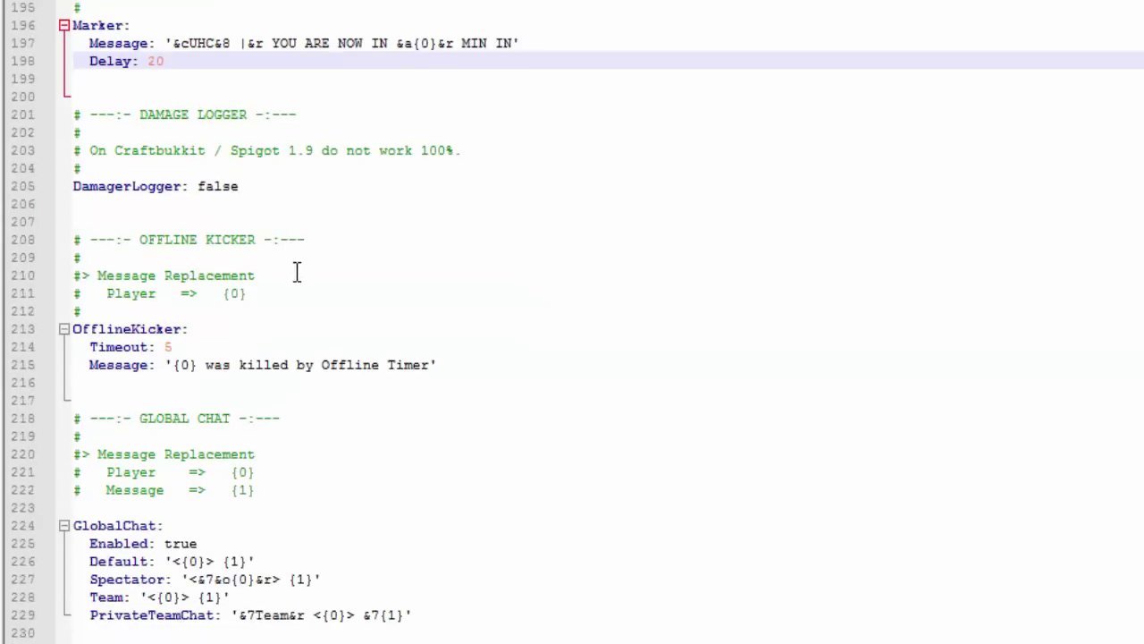
pyautogui.hotkey('ctrl', 'End')
pyautogui.moveTo(514, 604); pyautogui.dragTo(514, 0)
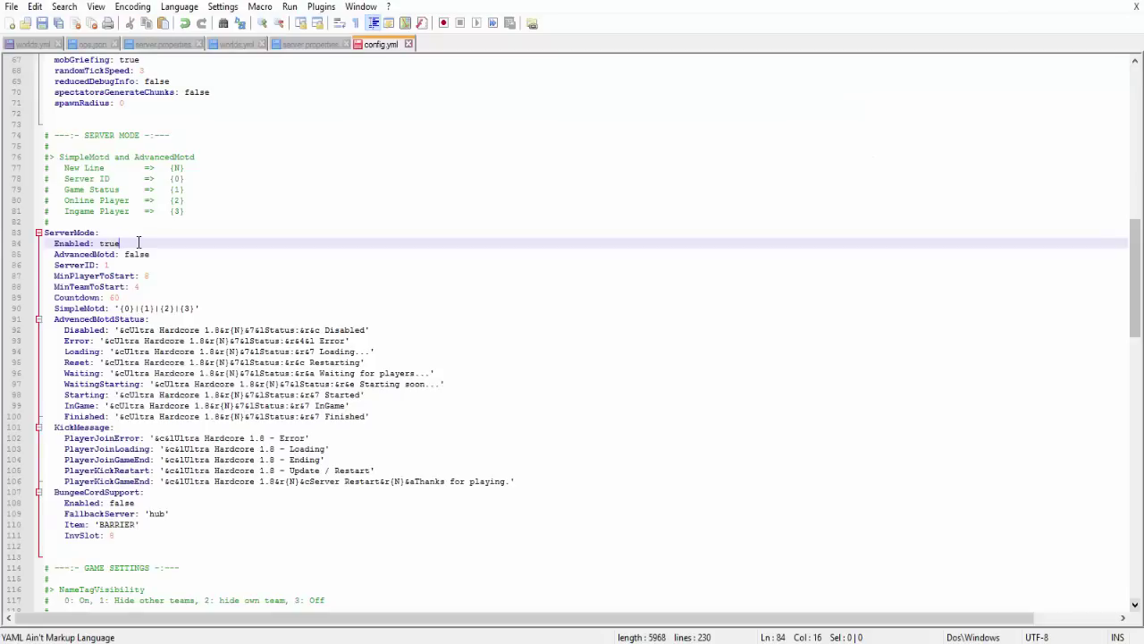
pyautogui.doubleClick(111, 243)
pyautogui.click(130, 242)
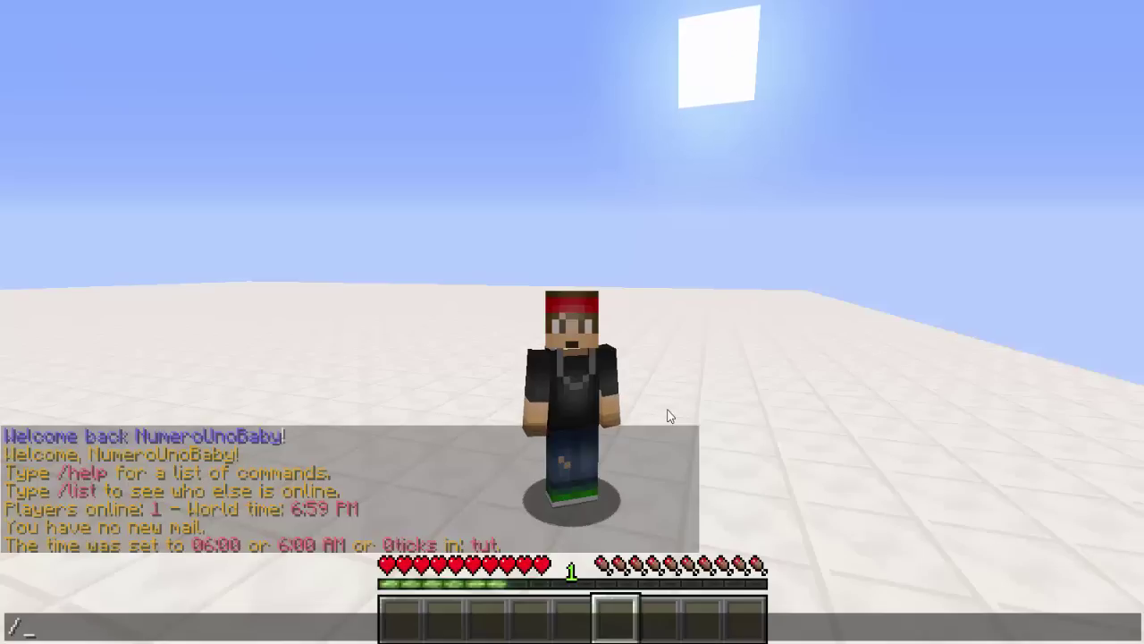
# Create a normal world named uhc_lobby in Minecraft with the command /mv create uhc_lobby normal.
pyautogui.write('mv')
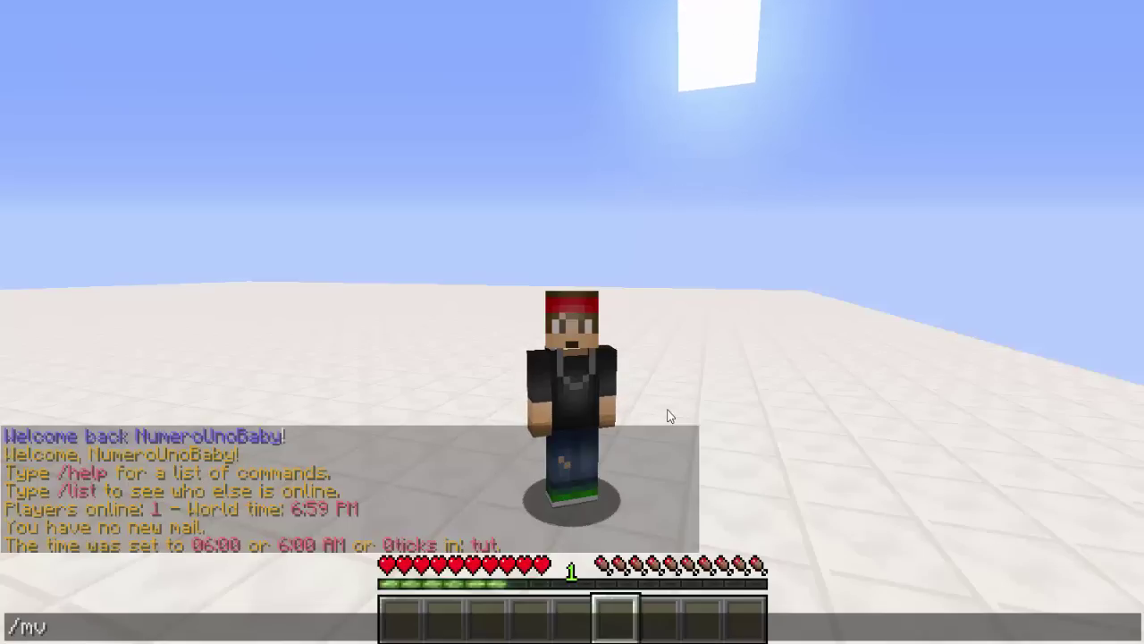
pyautogui.write(' create ')
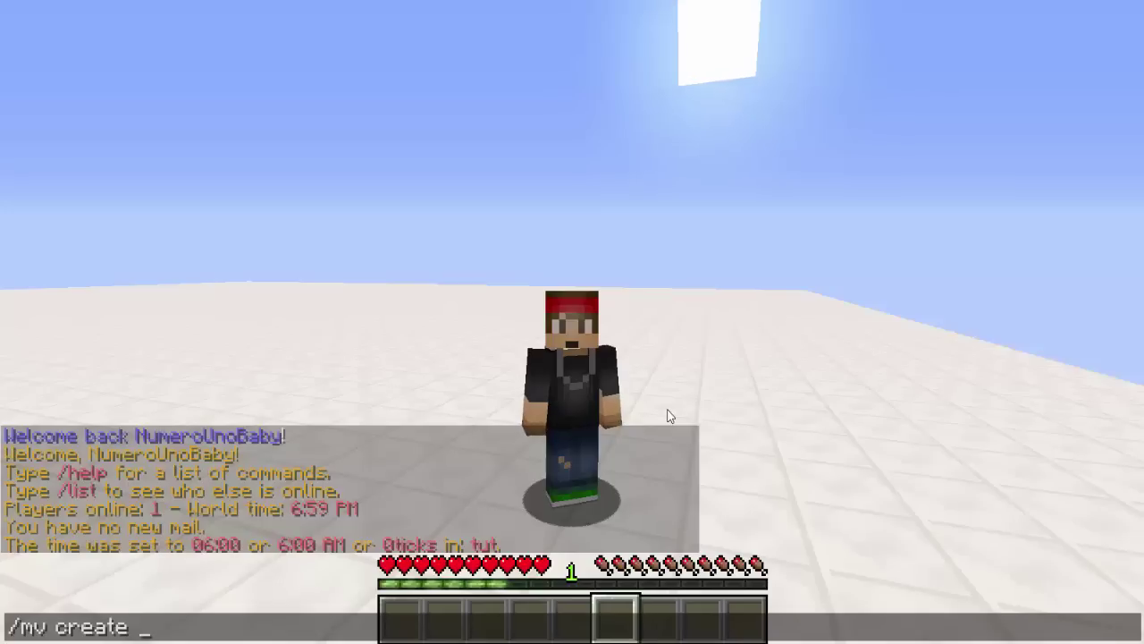
pyautogui.write('uhc_lob')
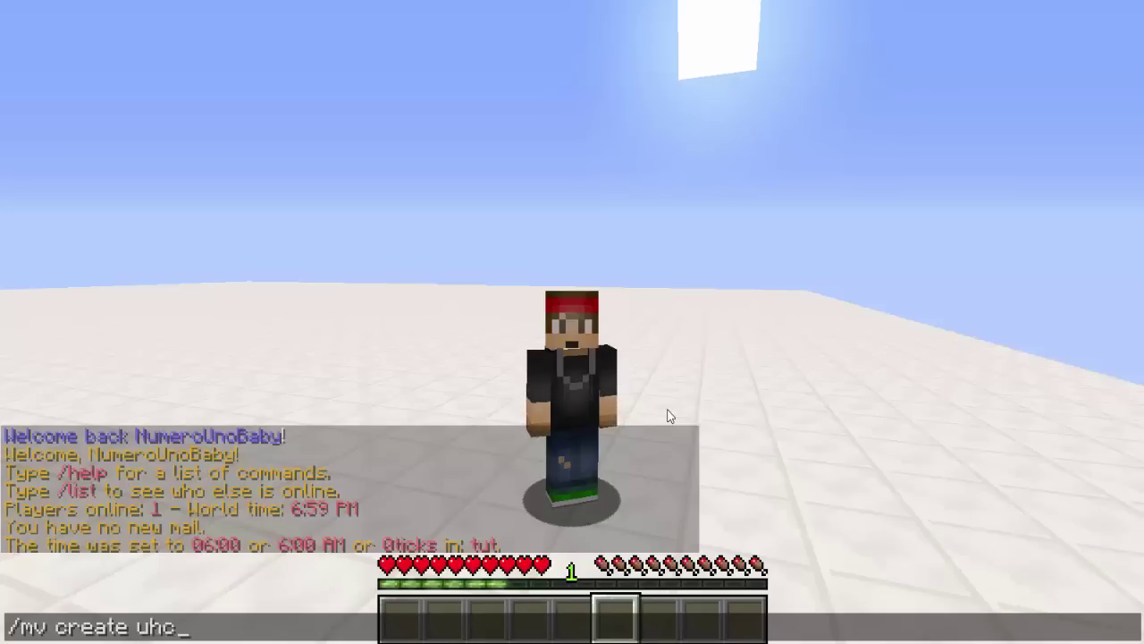
pyautogui.write('by')
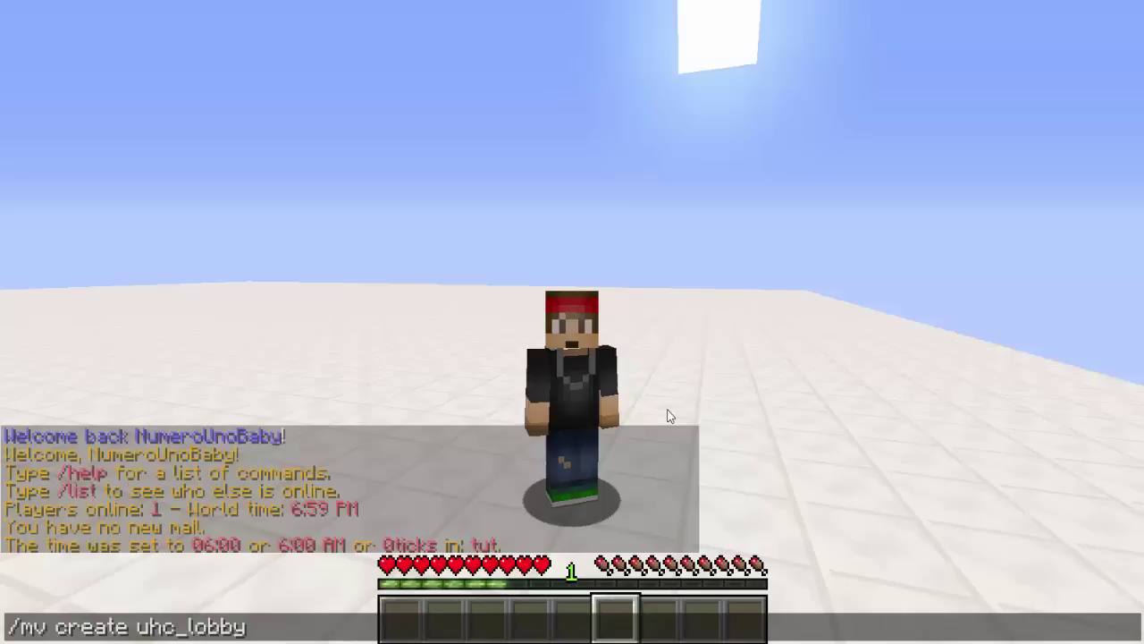
pyautogui.write(' normal')
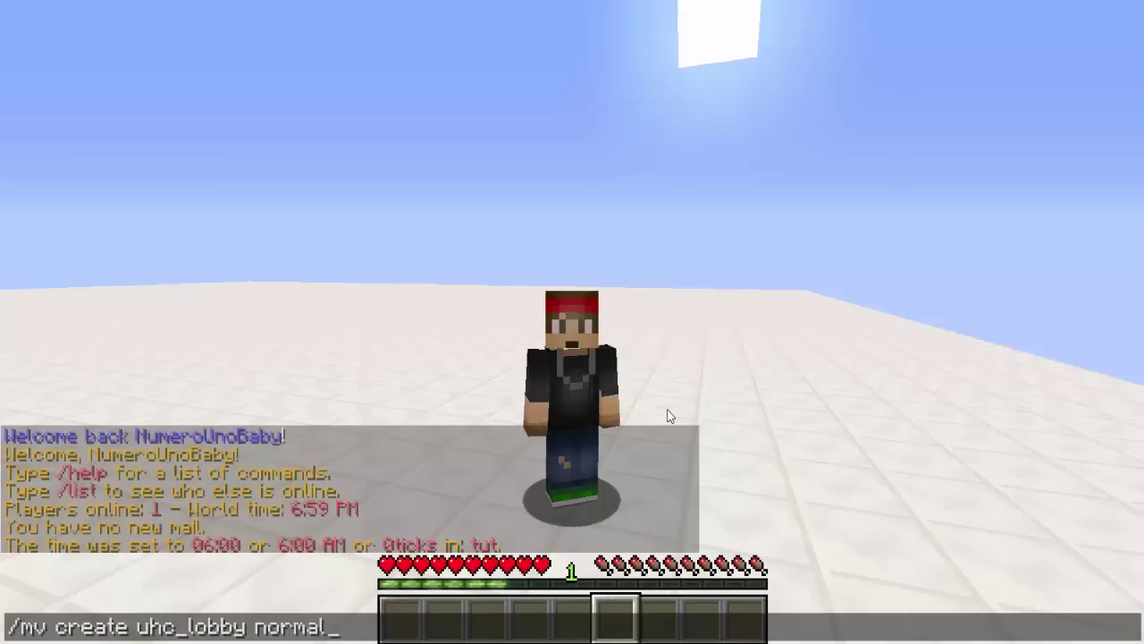
pyautogui.press('Return')
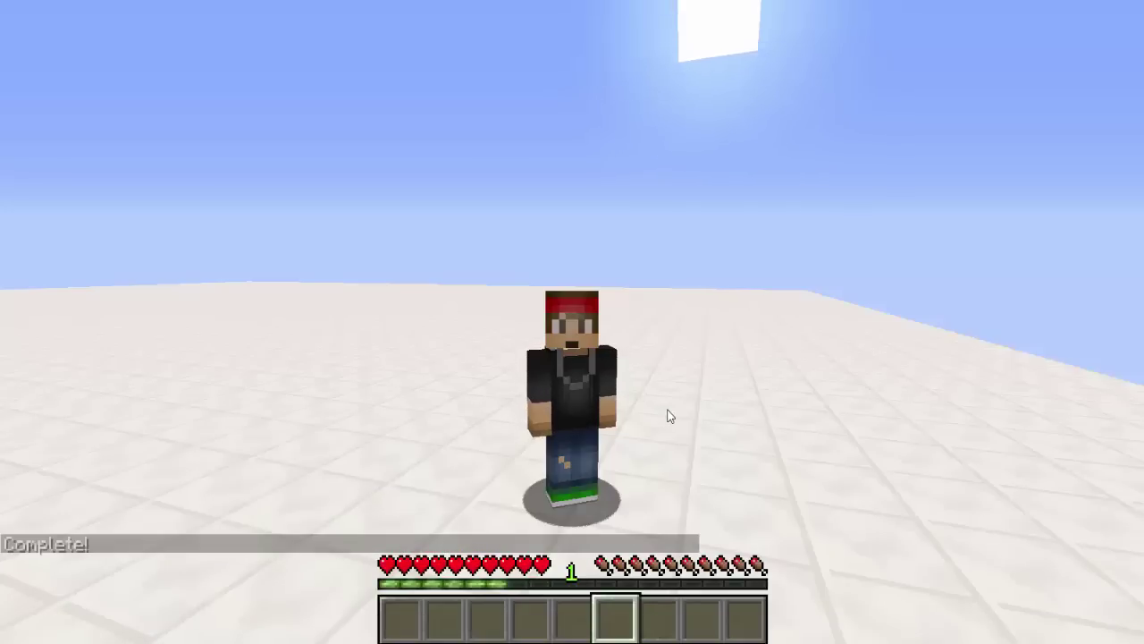
pyautogui.press('t')
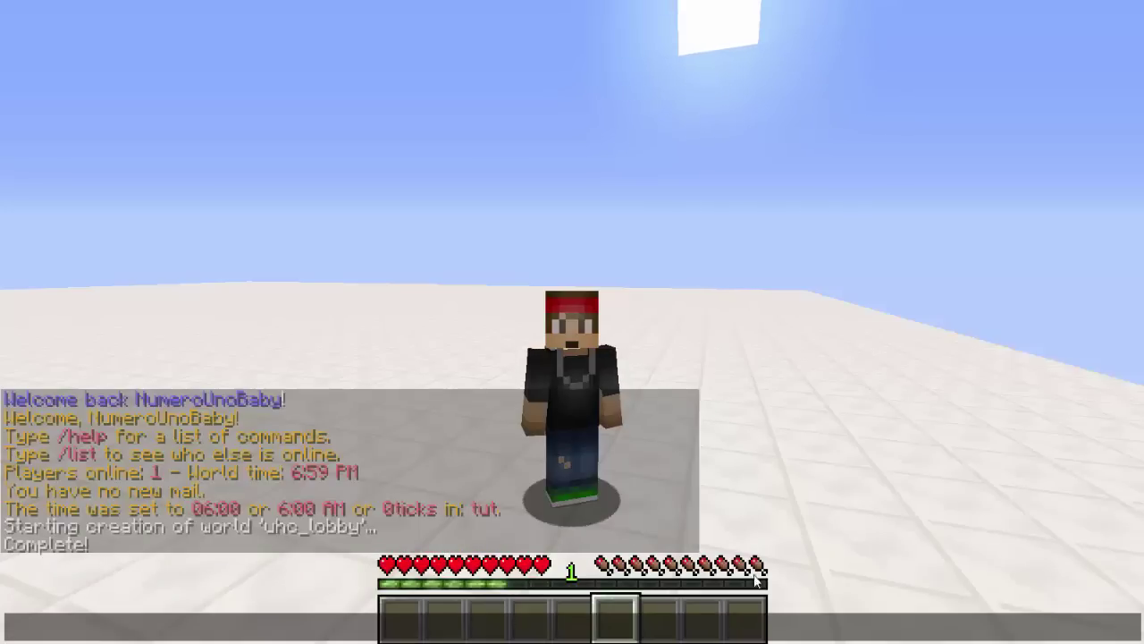
# Switch back to config.yml in Notepad++ and set Enabled to true in the Plugin section.
pyautogui.hotkey('alt', 'Tab')
pyautogui.click(664, 390)
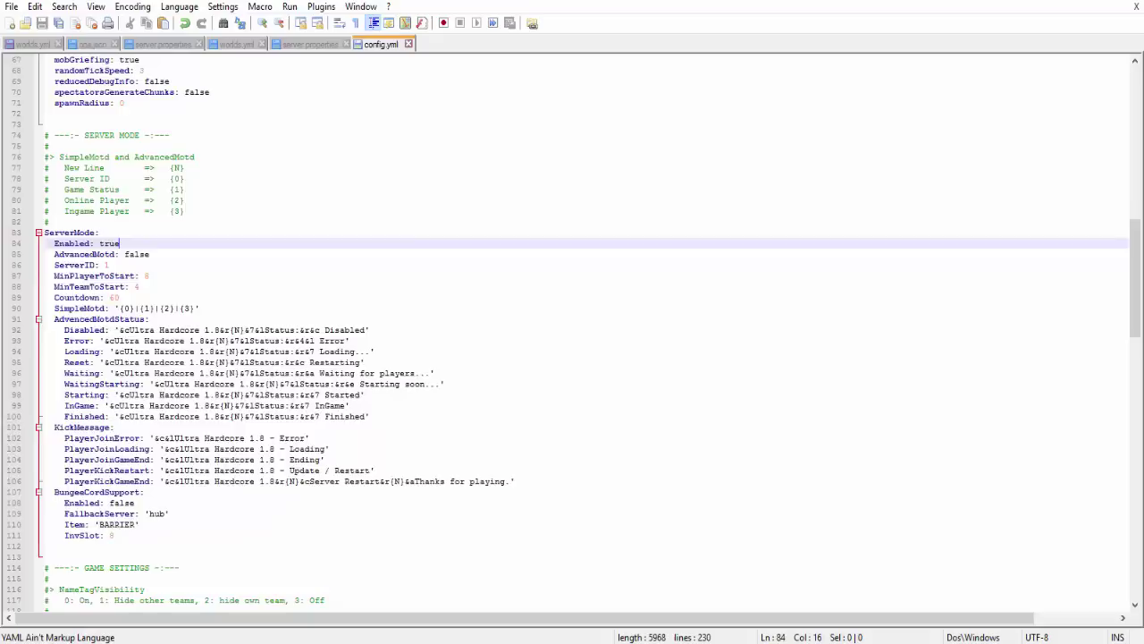
pyautogui.scroll(17, 1109, 534)
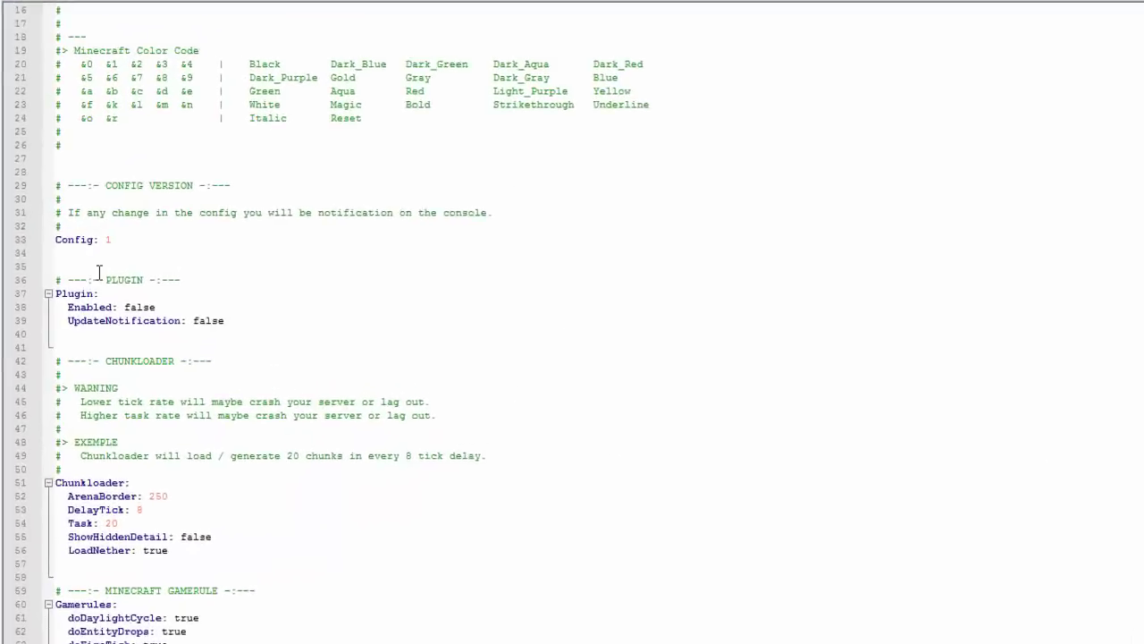
pyautogui.doubleClick(101, 297)
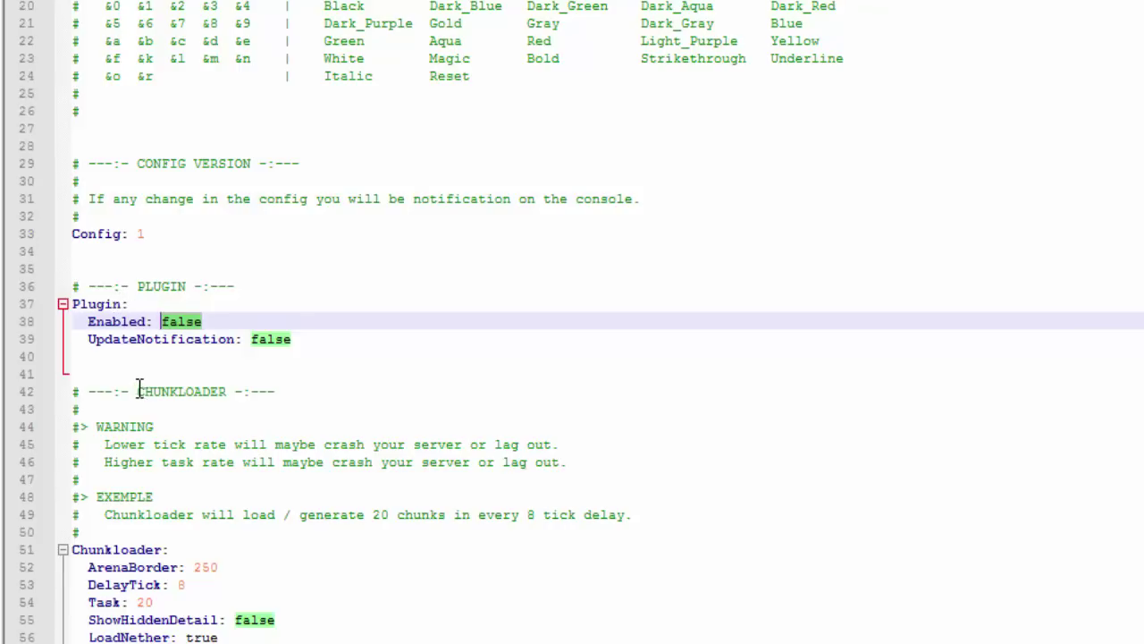
pyautogui.write('t')
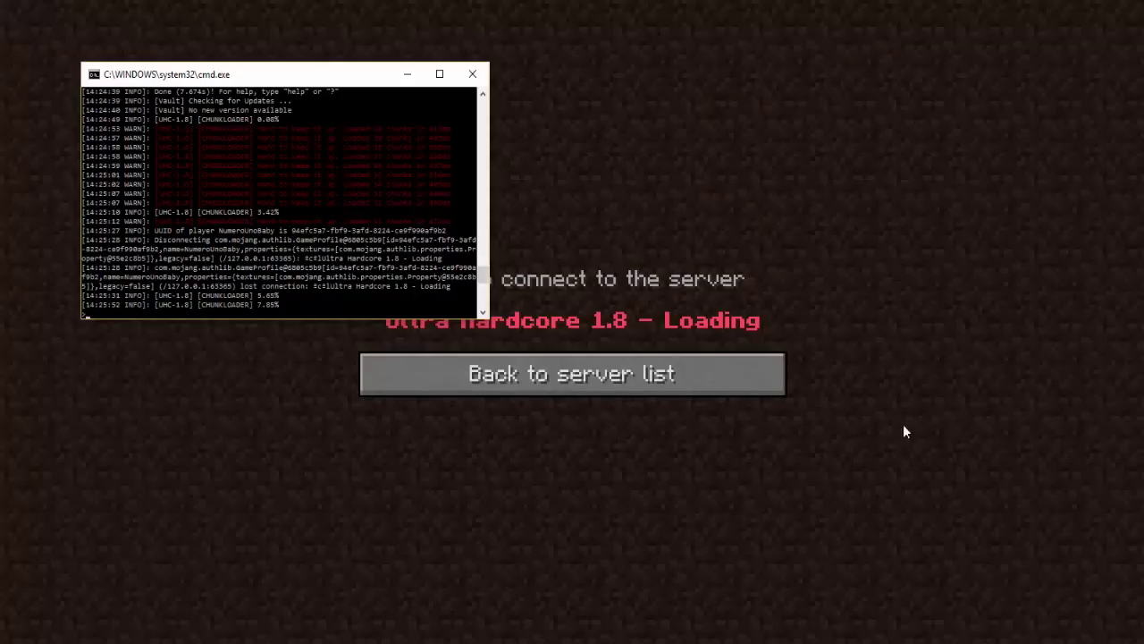
# Monitor the UHC chunkloader in the server console until it completes, and reconnect to the server in Minecraft by direct connection.
pyautogui.moveTo(261, 81)
pyautogui.mouseDown()
pyautogui.moveTo(307, 96)
pyautogui.moveTo(354, 45)
pyautogui.moveTo(225, 110)
pyautogui.moveTo(259, 88)
pyautogui.mouseUp()
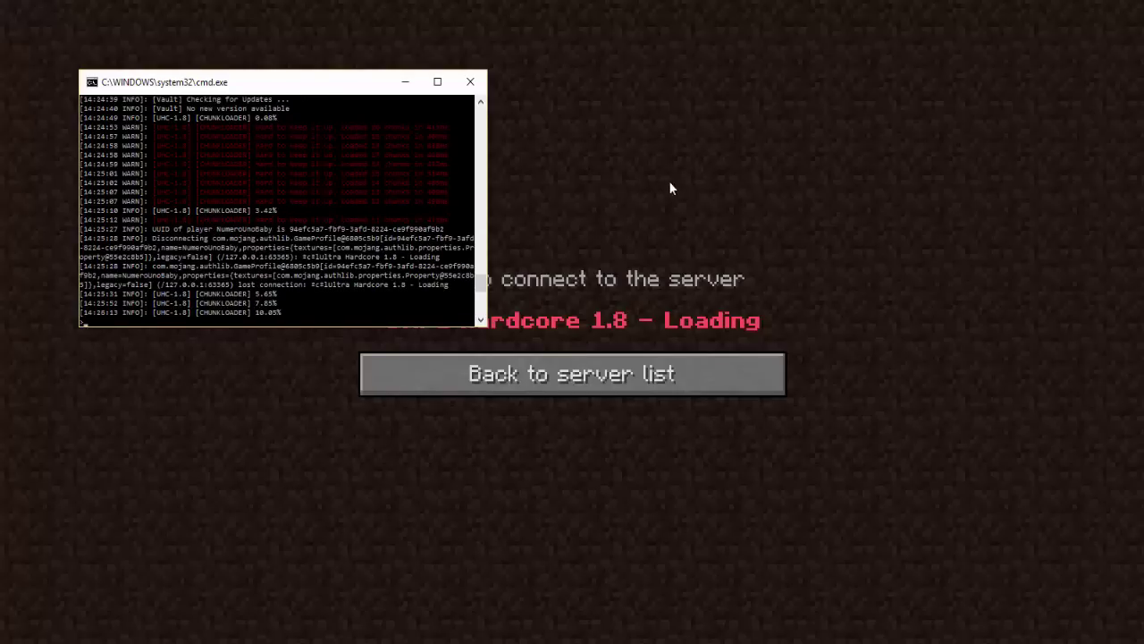
pyautogui.moveTo(280, 100); pyautogui.dragTo(293, 50)
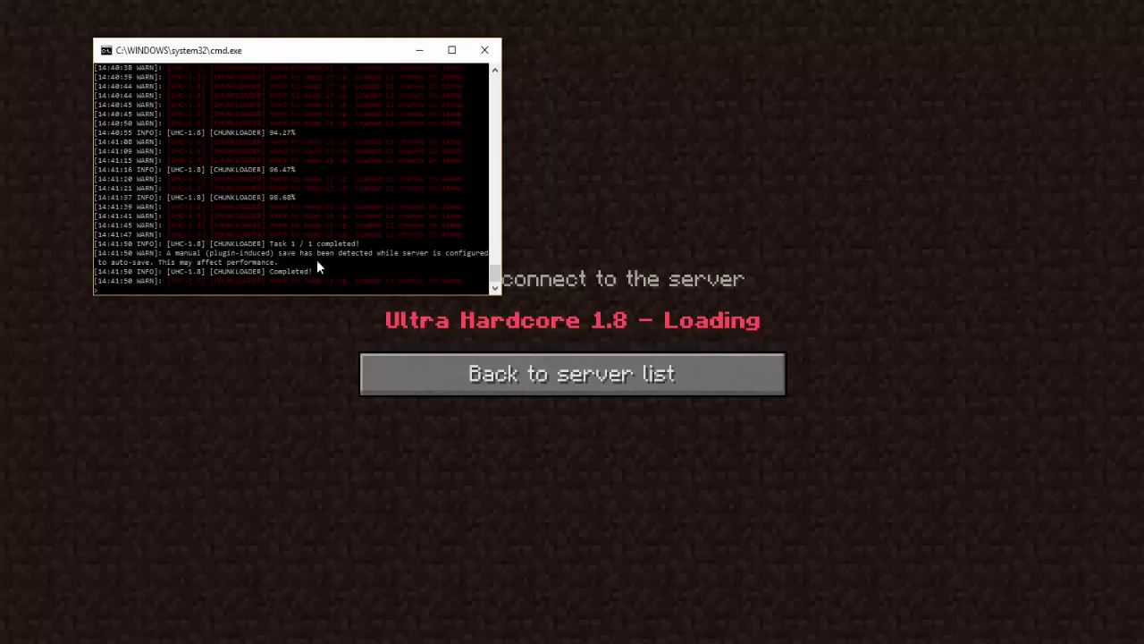
pyautogui.click(552, 368)
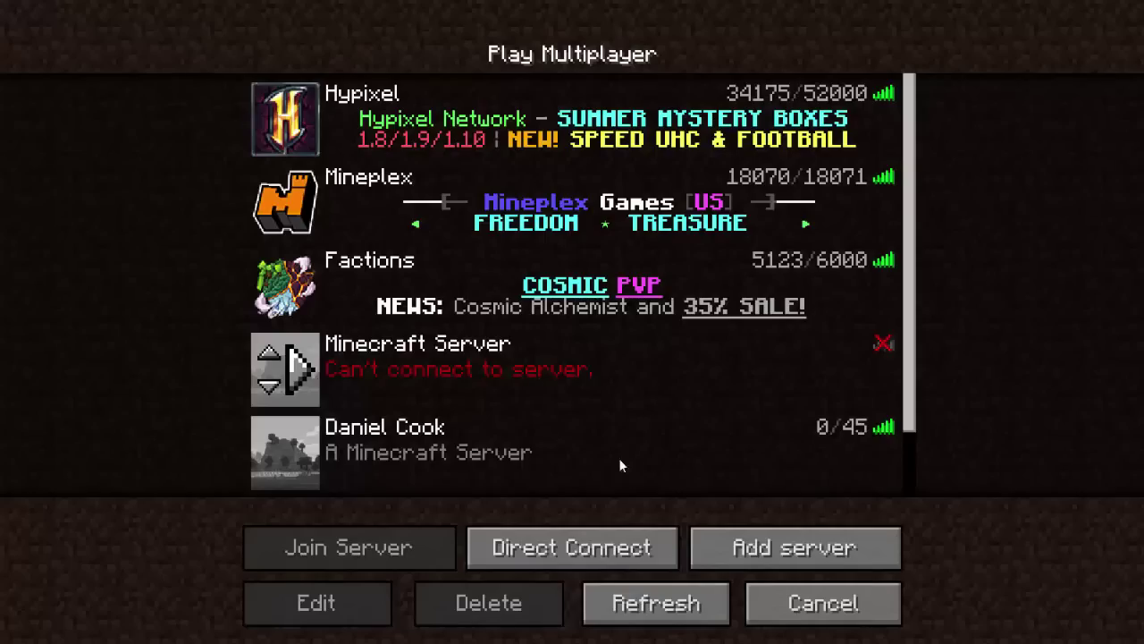
pyautogui.click(572, 547)
pyautogui.click(542, 433)
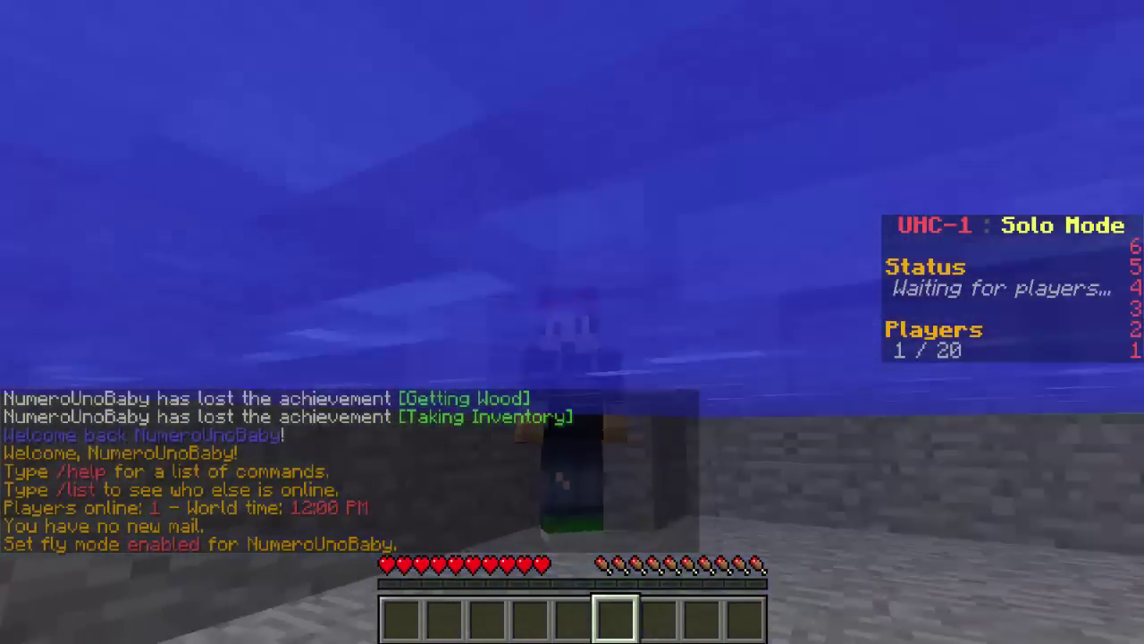